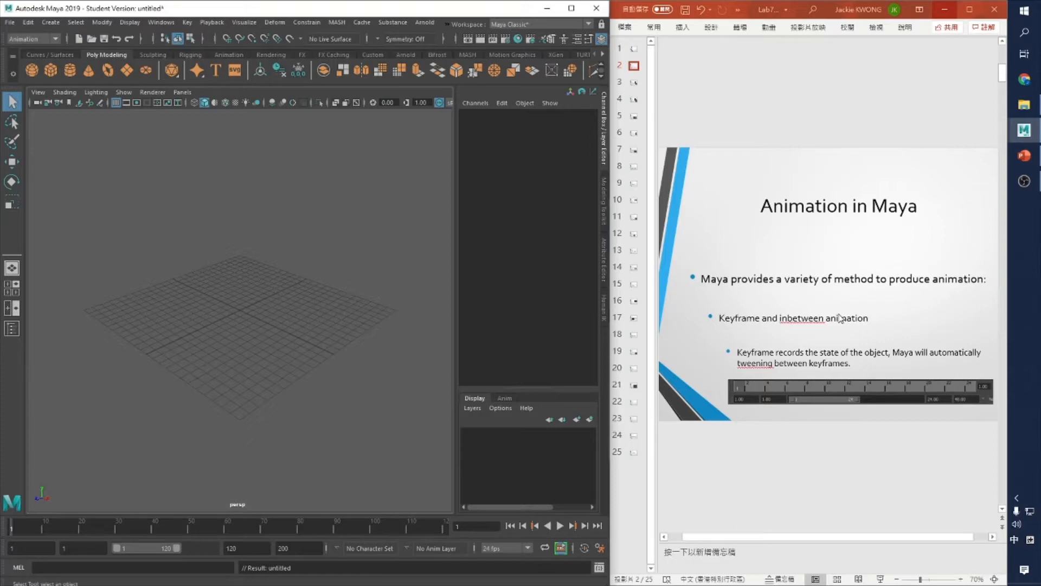
pyautogui.scroll(-1, 777, 244)
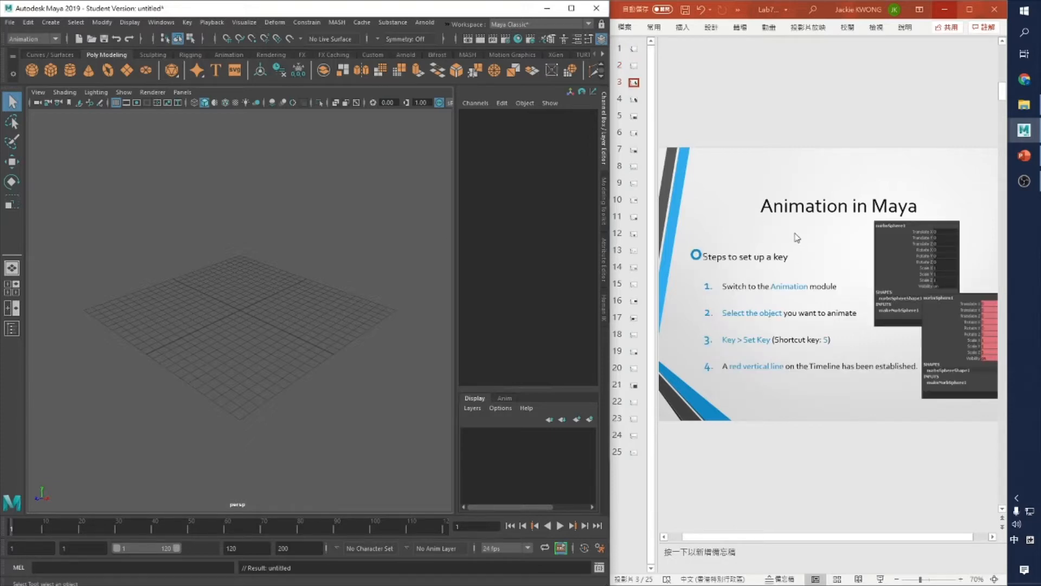
pyautogui.click(37, 39)
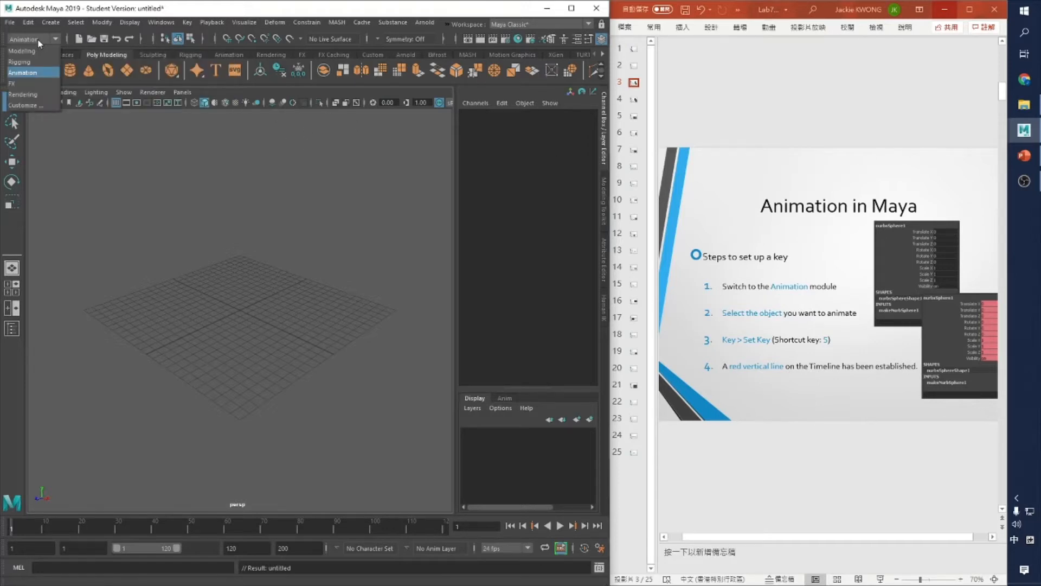
pyautogui.click(37, 39)
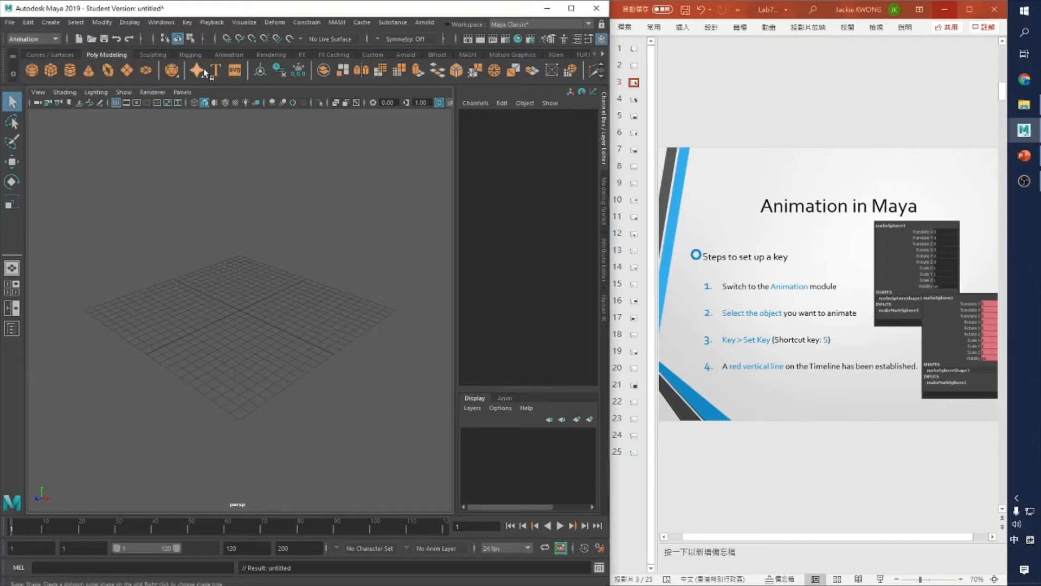
pyautogui.click(187, 23)
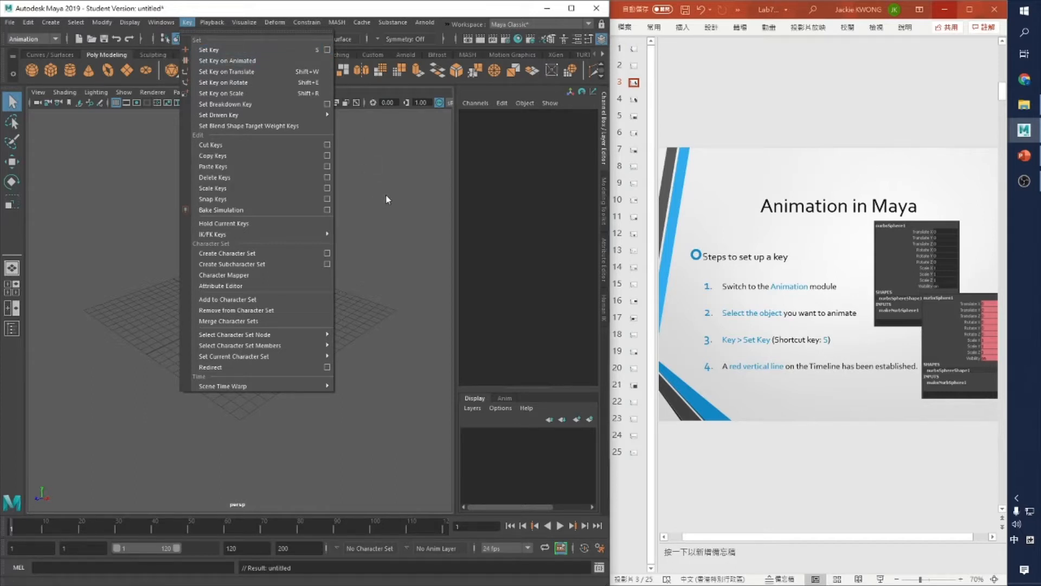
pyautogui.click(392, 247)
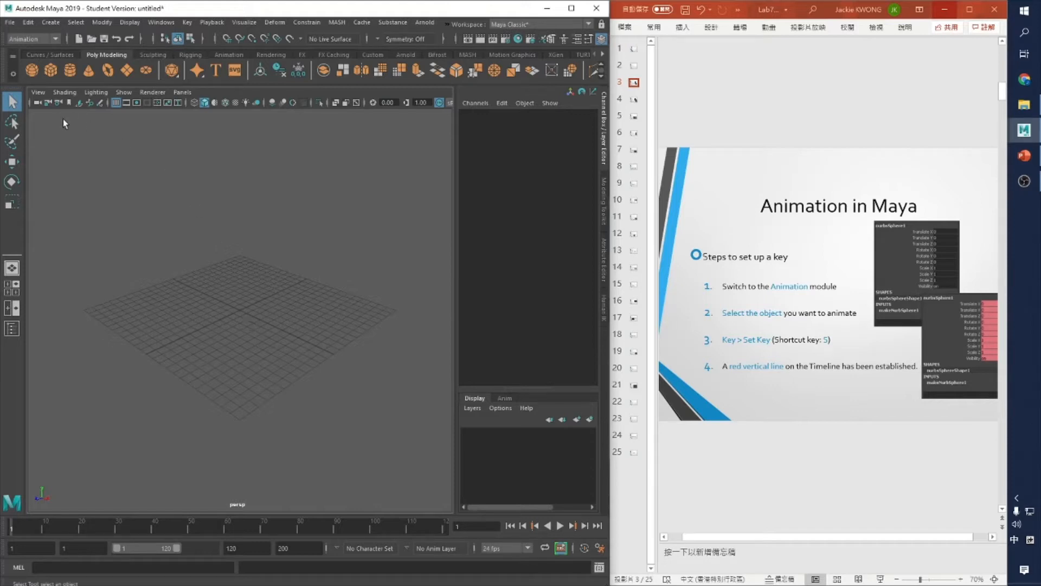
# - Create a polygon sphere at the origin and set a key on all its channels at frame 1
pyautogui.click(33, 71)
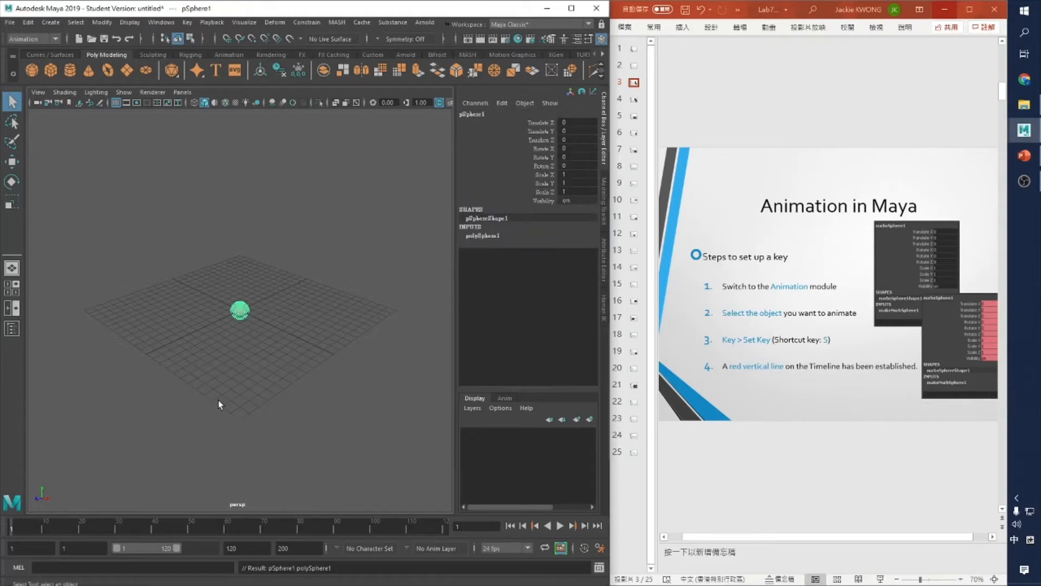
pyautogui.press('s')
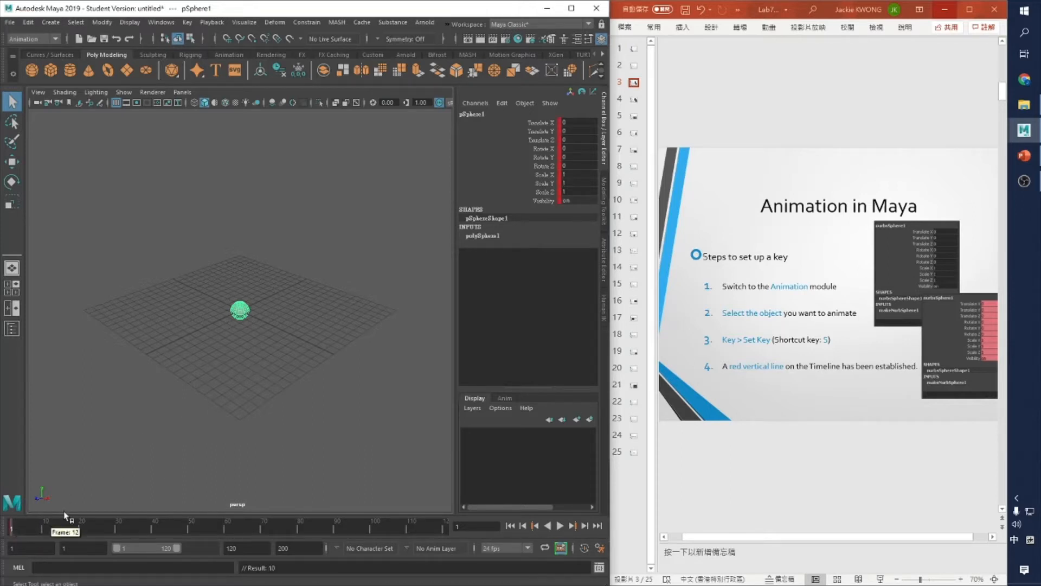
pyautogui.click(284, 346)
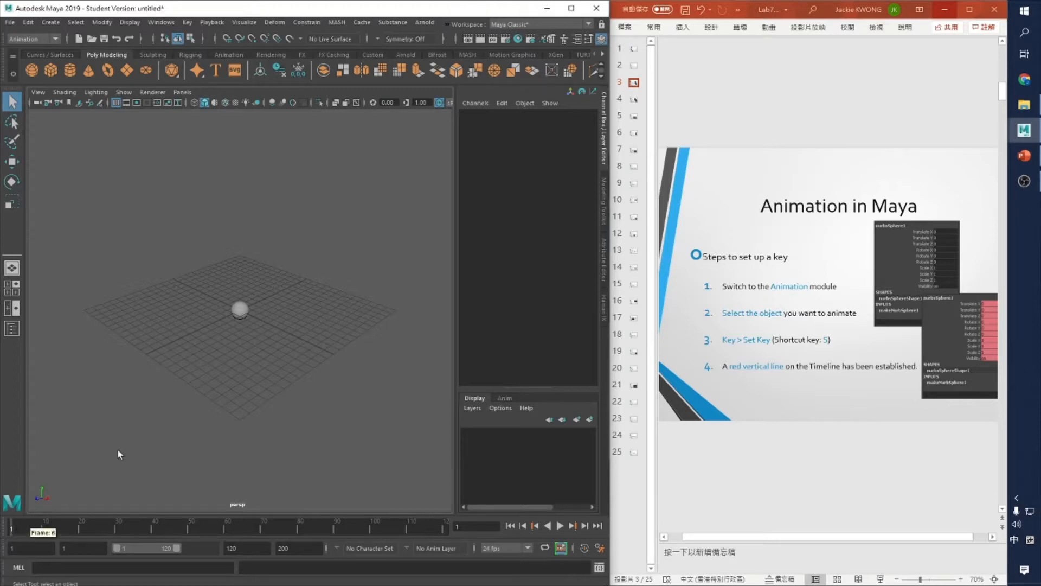
pyautogui.click(241, 310)
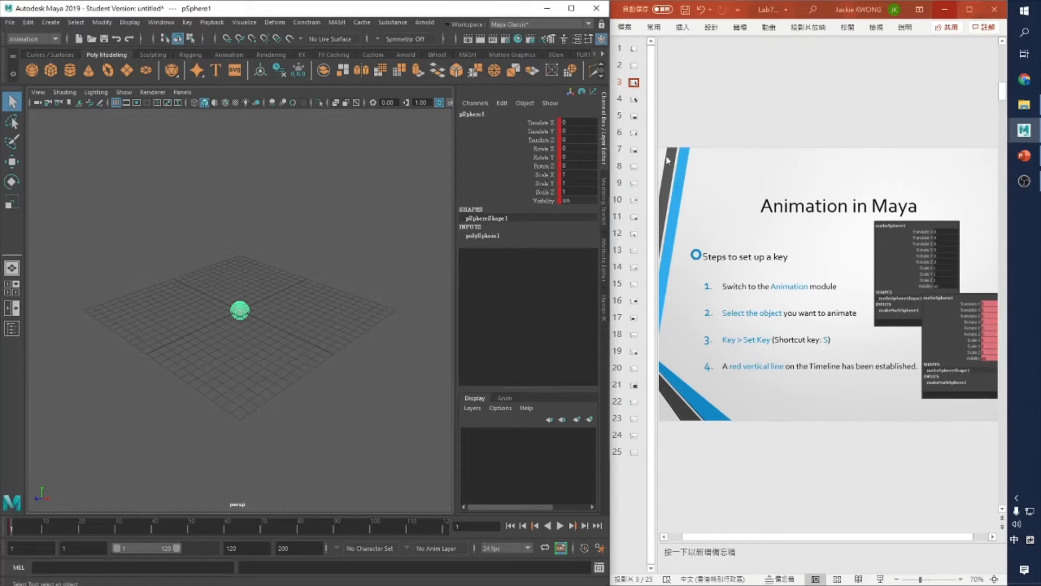
# - Bring up slide 4 on shortcut keys and delete the sphere's key at frame 1 of the timeline
pyautogui.click(634, 101)
pyautogui.click(635, 102)
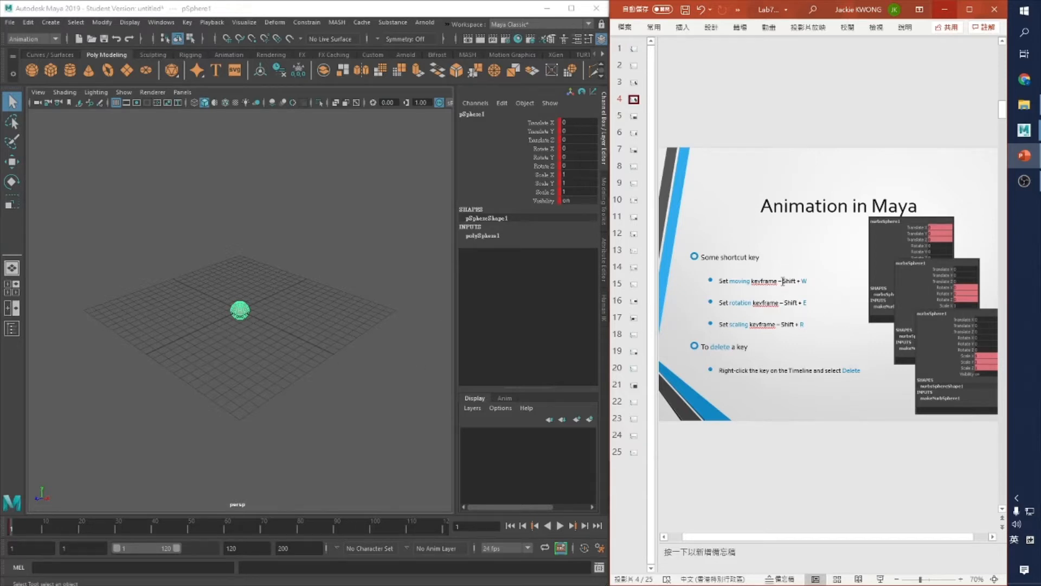
pyautogui.hotkey('alt', 'Tab')
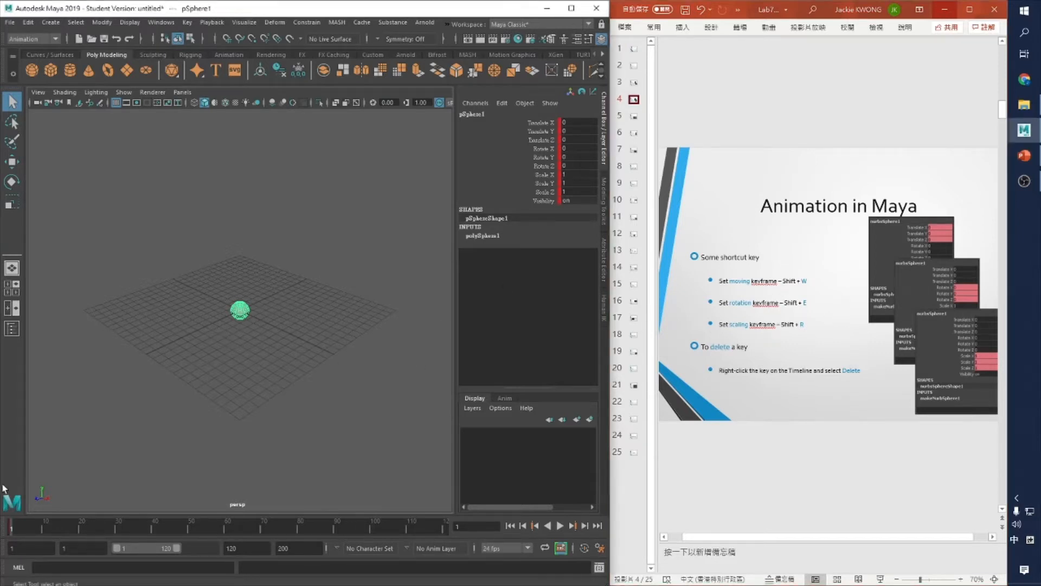
pyautogui.rightClick(9, 526)
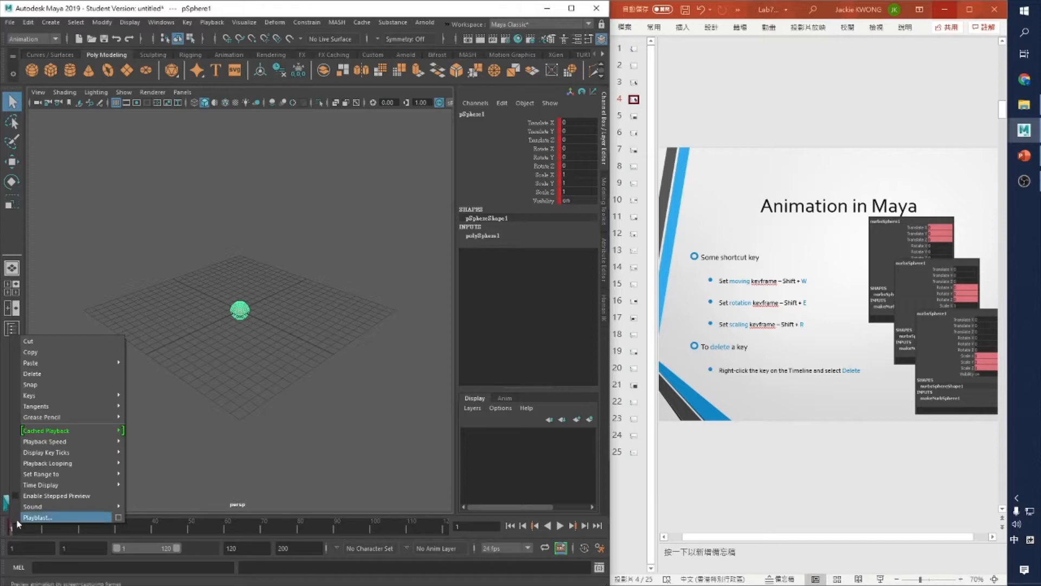
pyautogui.click(60, 373)
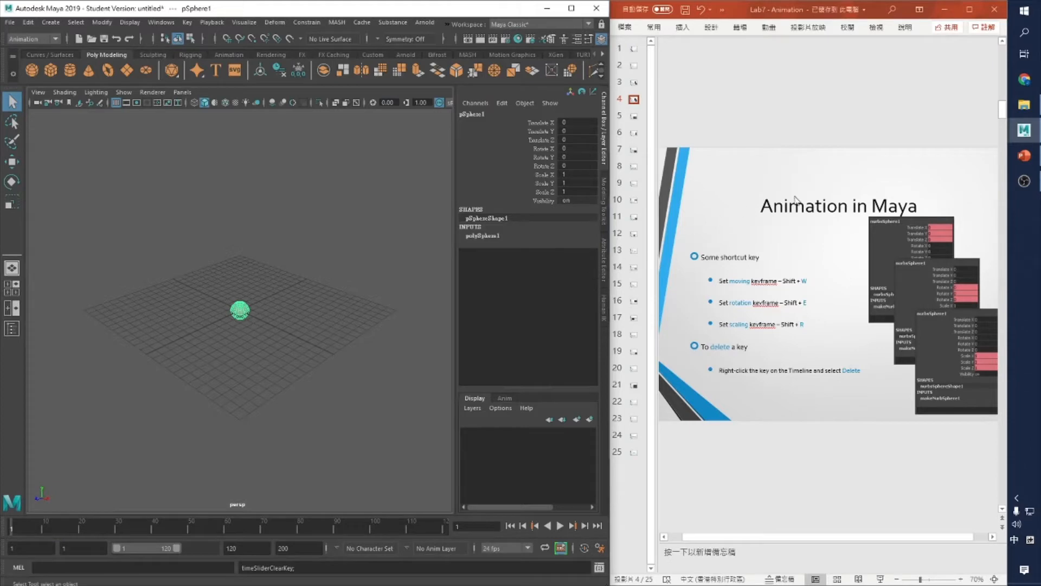
# - Advance to the Graph Editor slide and open the Graph Editor for the sphere
pyautogui.scroll(-1, 792, 200)
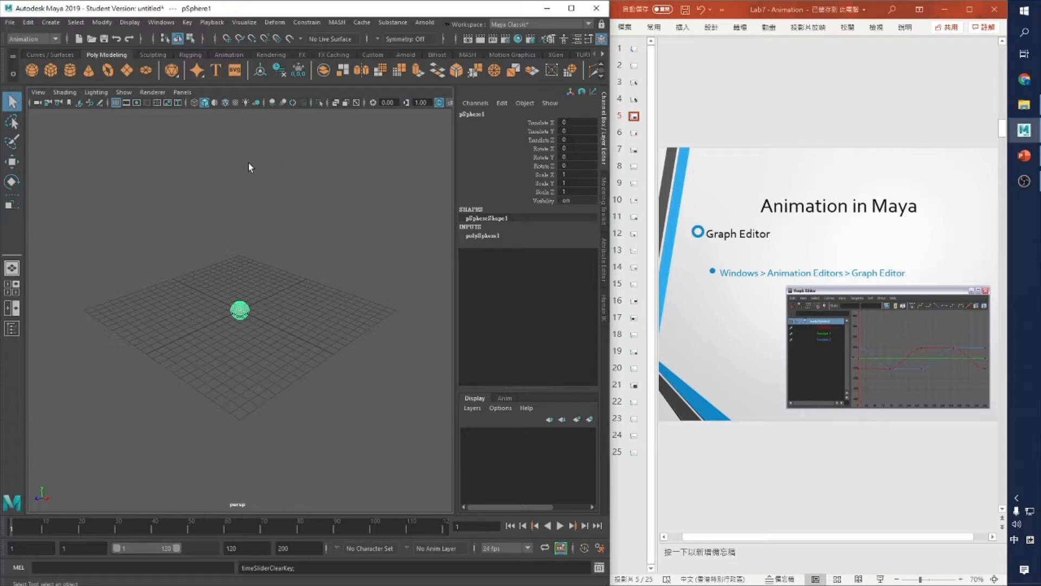
pyautogui.click(160, 22)
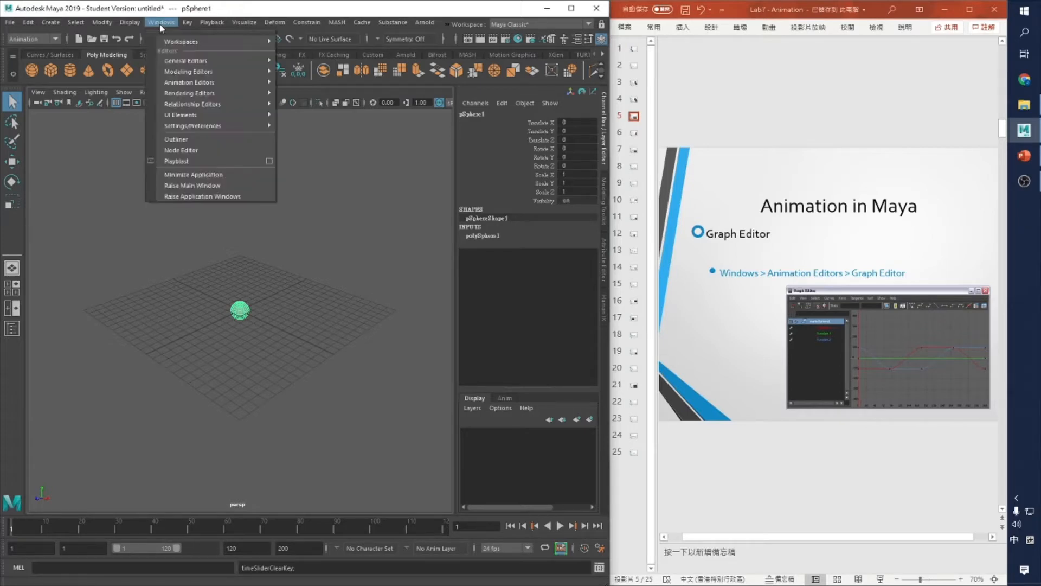
pyautogui.moveTo(171, 86)
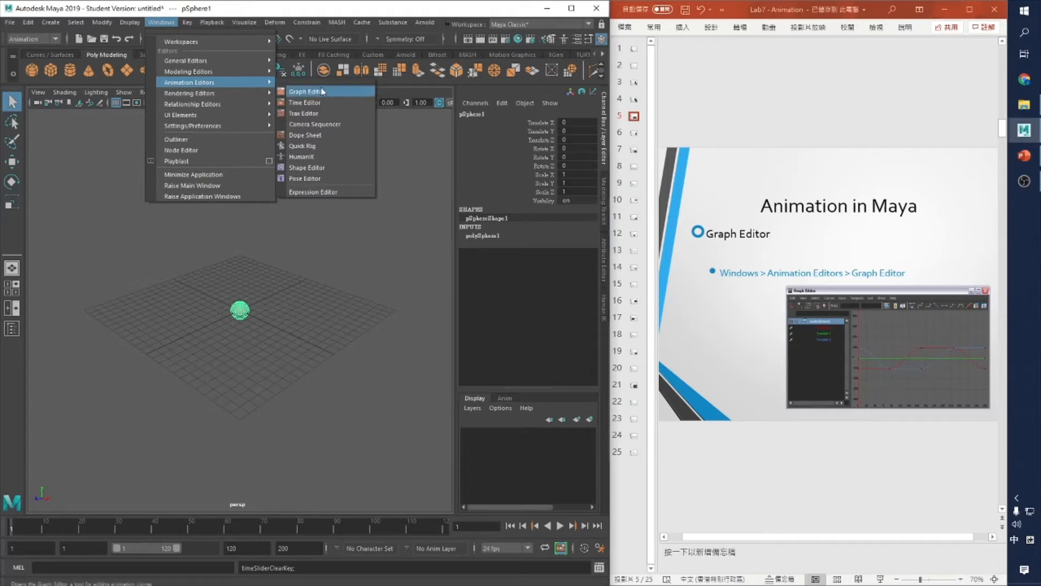
pyautogui.click(335, 92)
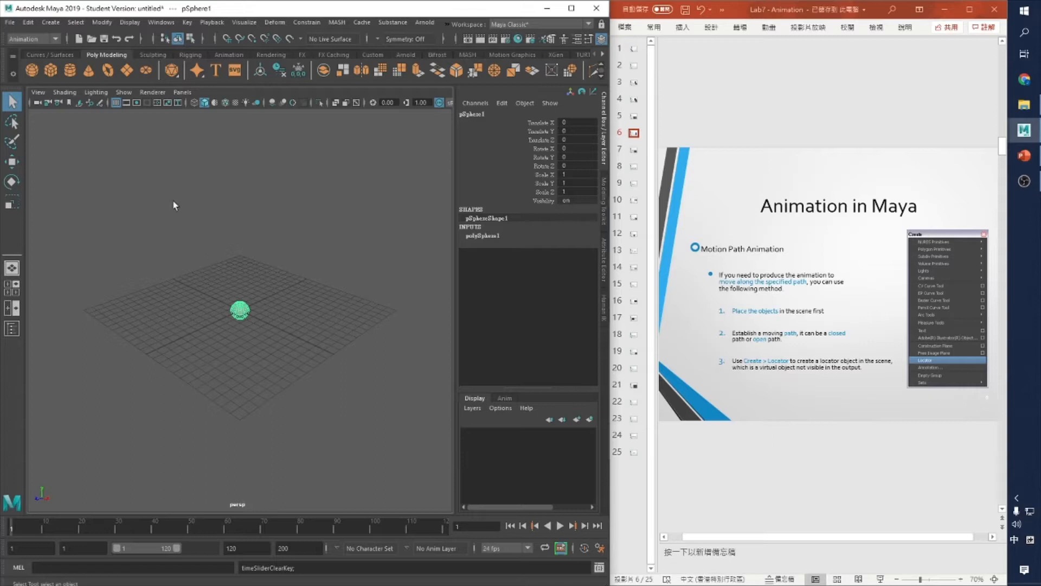
# - Draw a looping CV curve in the top view that starts at the sphere, sweeps widely around it and ends just beside it
pyautogui.click(56, 25)
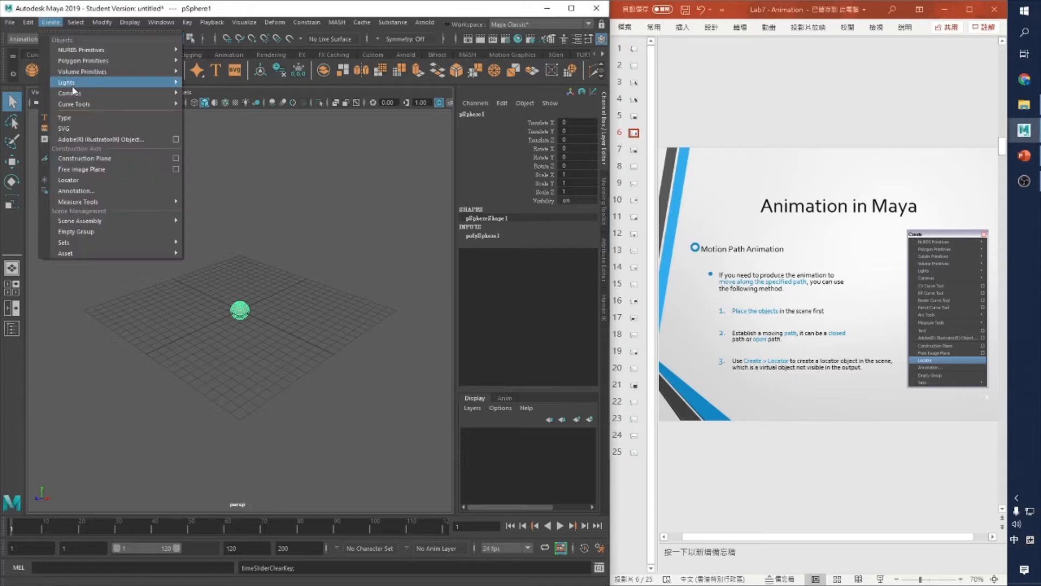
pyautogui.moveTo(113, 104)
pyautogui.click(206, 113)
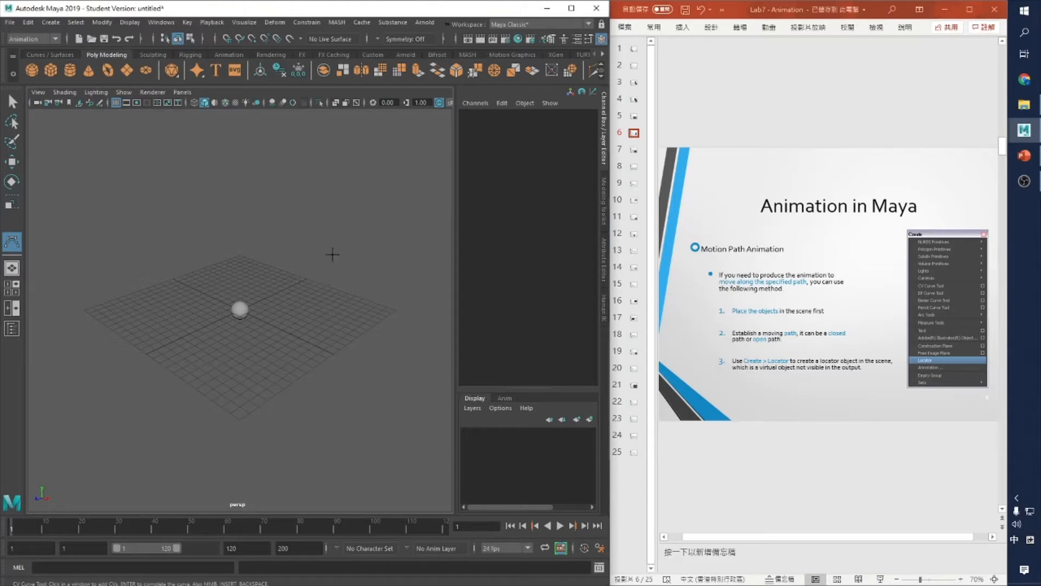
pyautogui.press('space')
pyautogui.press('space')
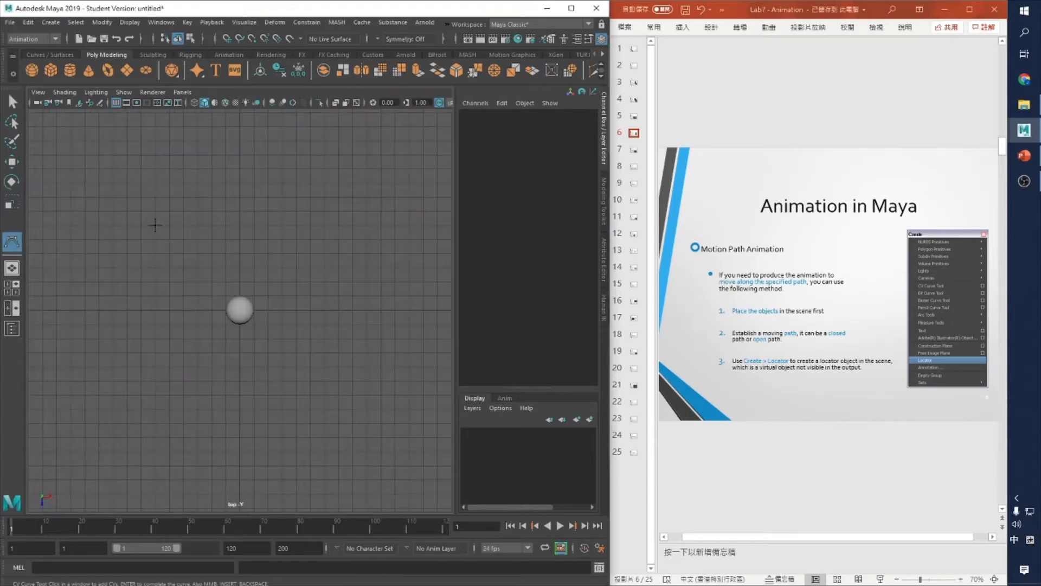
pyautogui.scroll(-5, 240, 310)
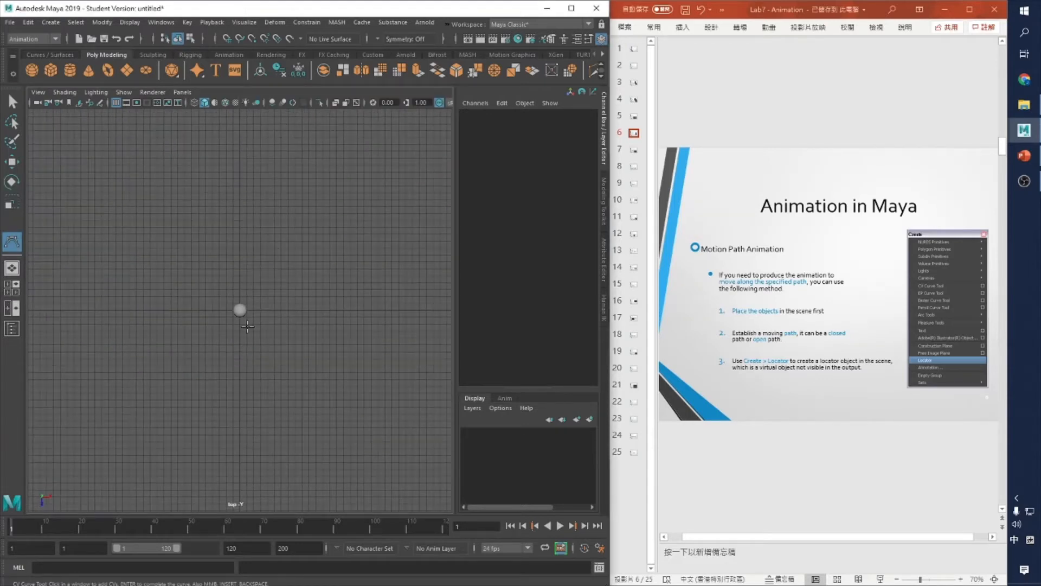
pyautogui.click(240, 310)
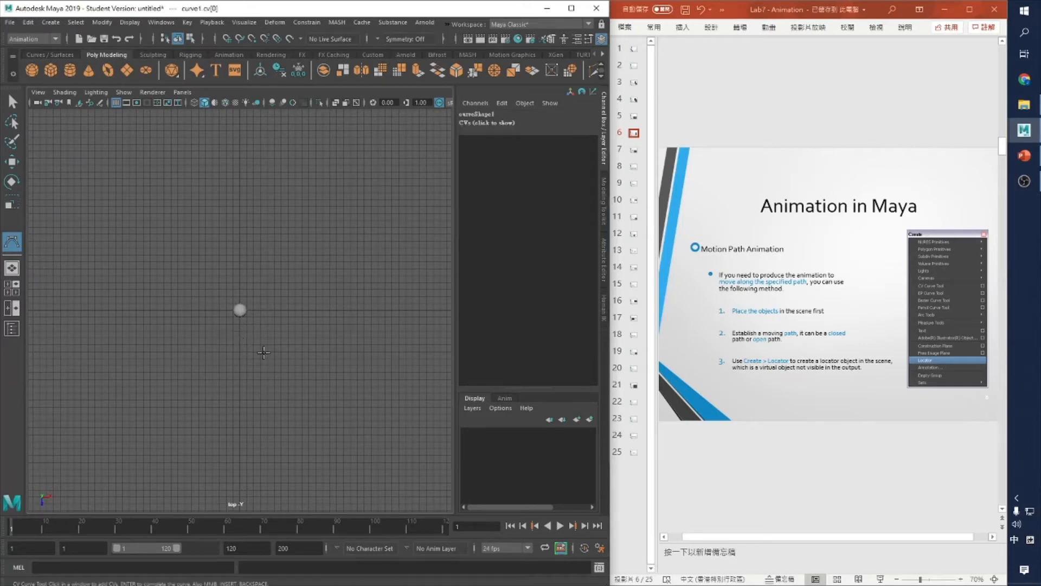
pyautogui.click(226, 350)
pyautogui.click(246, 356)
pyautogui.click(265, 386)
pyautogui.click(261, 405)
pyautogui.click(237, 425)
pyautogui.click(168, 439)
pyautogui.click(127, 402)
pyautogui.click(106, 346)
pyautogui.click(99, 273)
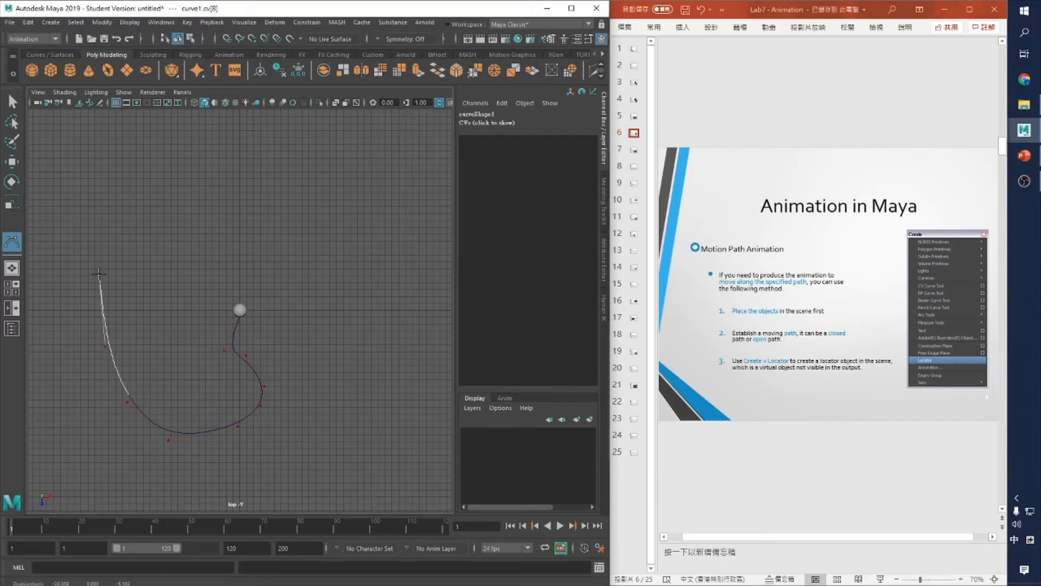
pyautogui.click(124, 223)
pyautogui.click(192, 190)
pyautogui.click(271, 188)
pyautogui.click(350, 230)
pyautogui.click(366, 283)
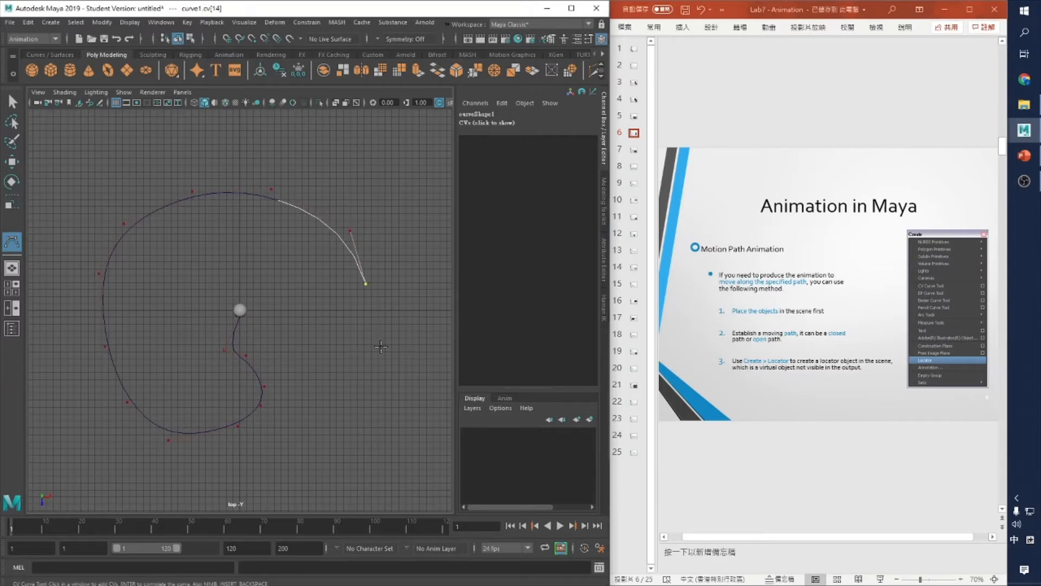
pyautogui.click(377, 355)
pyautogui.click(347, 372)
pyautogui.click(303, 355)
pyautogui.click(320, 287)
pyautogui.click(298, 259)
pyautogui.click(255, 264)
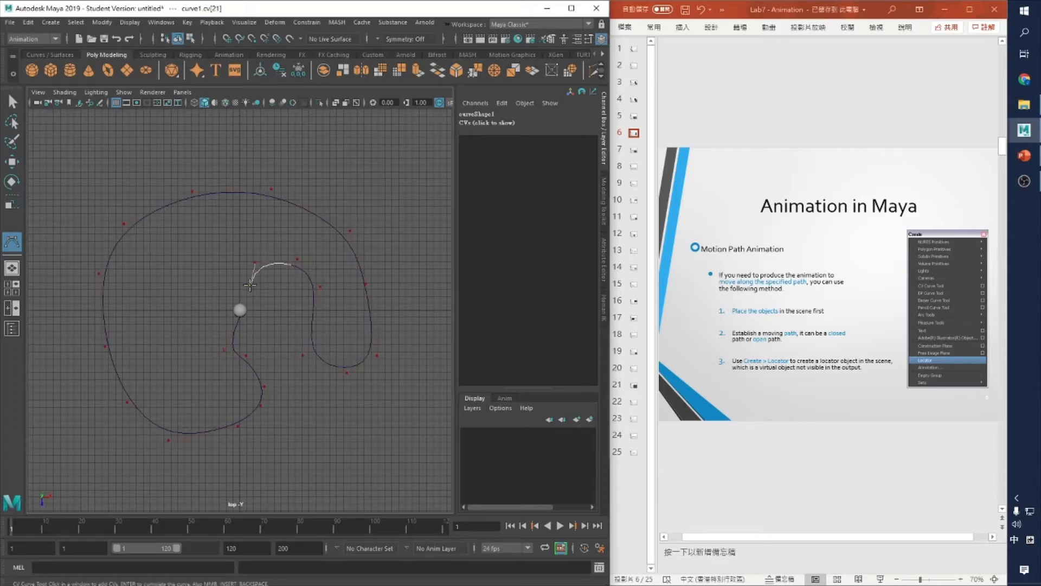
pyautogui.click(251, 284)
pyautogui.click(251, 293)
pyautogui.press('Return')
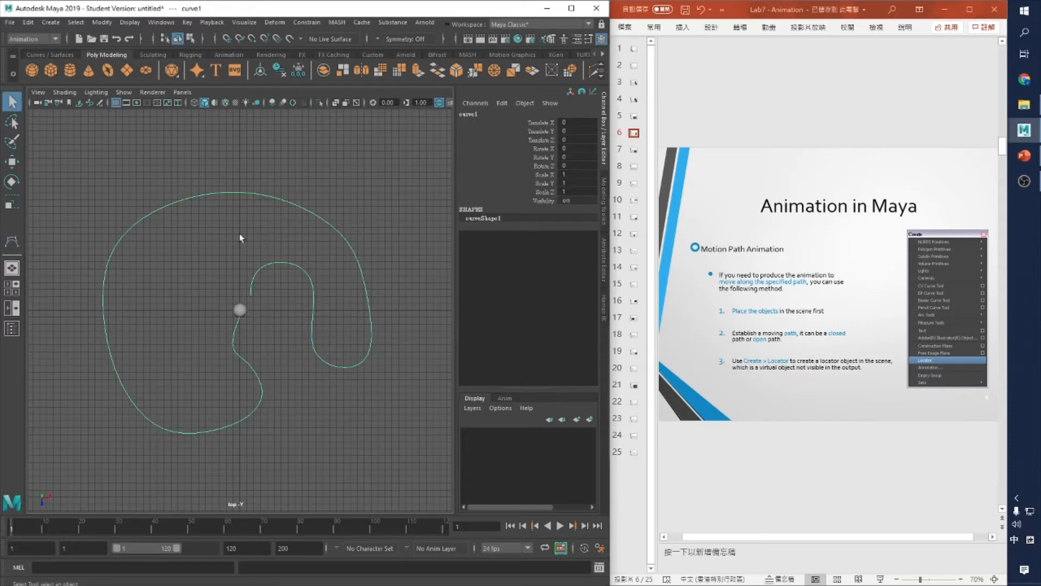
# - Switch to the Modeling menu set and close the path curve with Open/Close
pyautogui.click(44, 39)
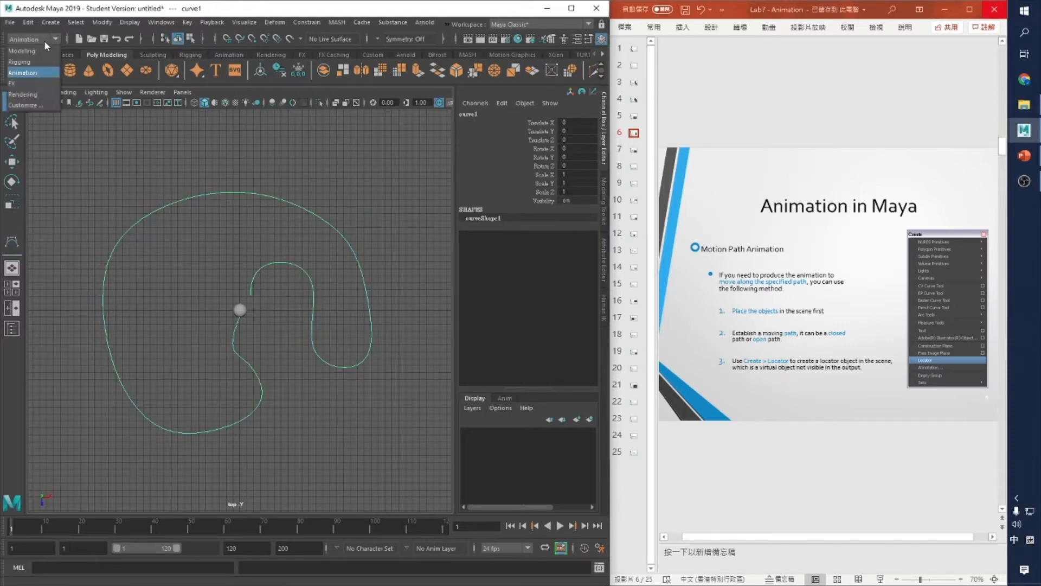
pyautogui.click(44, 50)
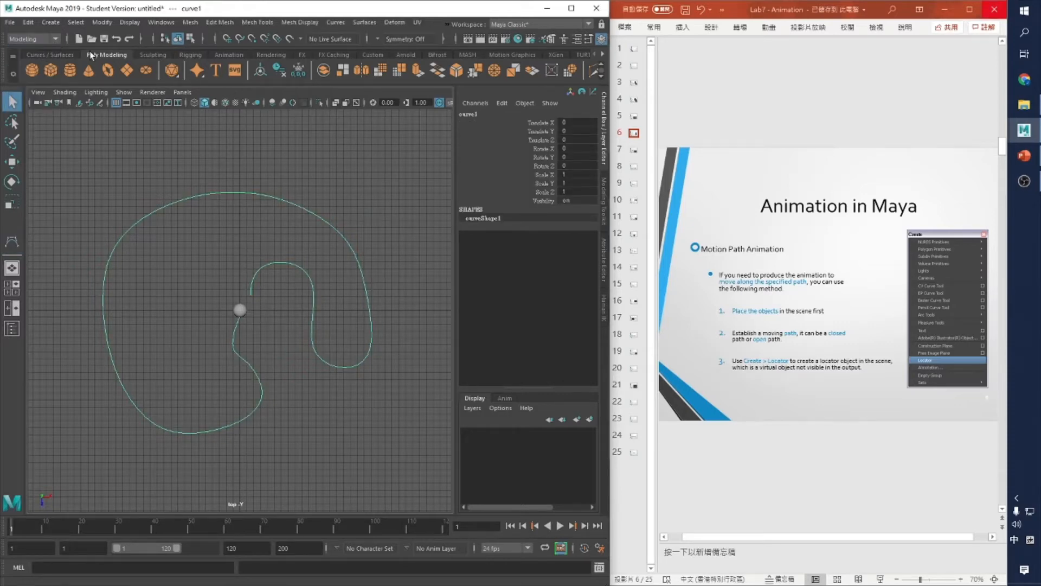
pyautogui.click(335, 22)
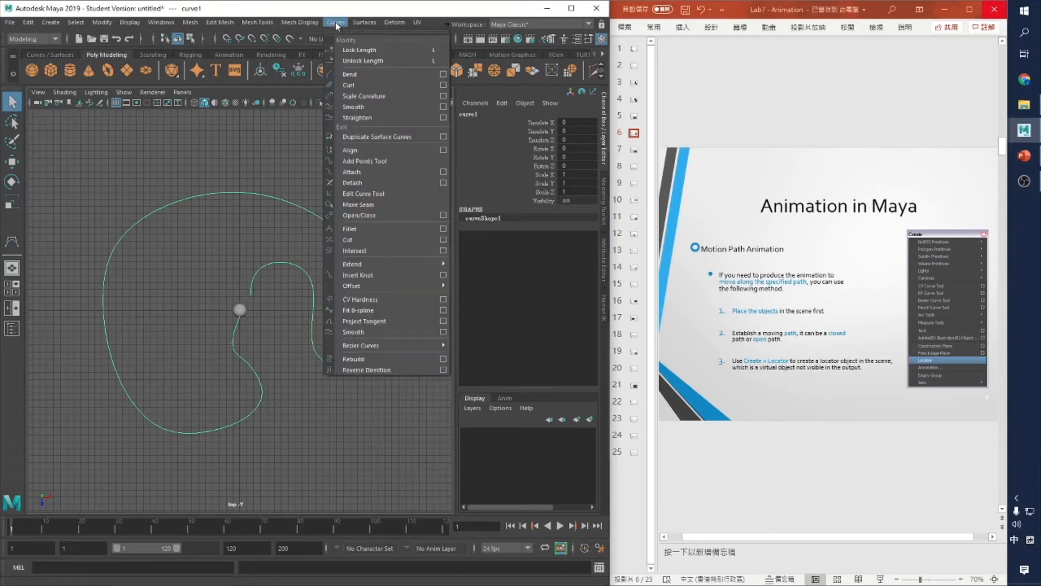
pyautogui.click(382, 219)
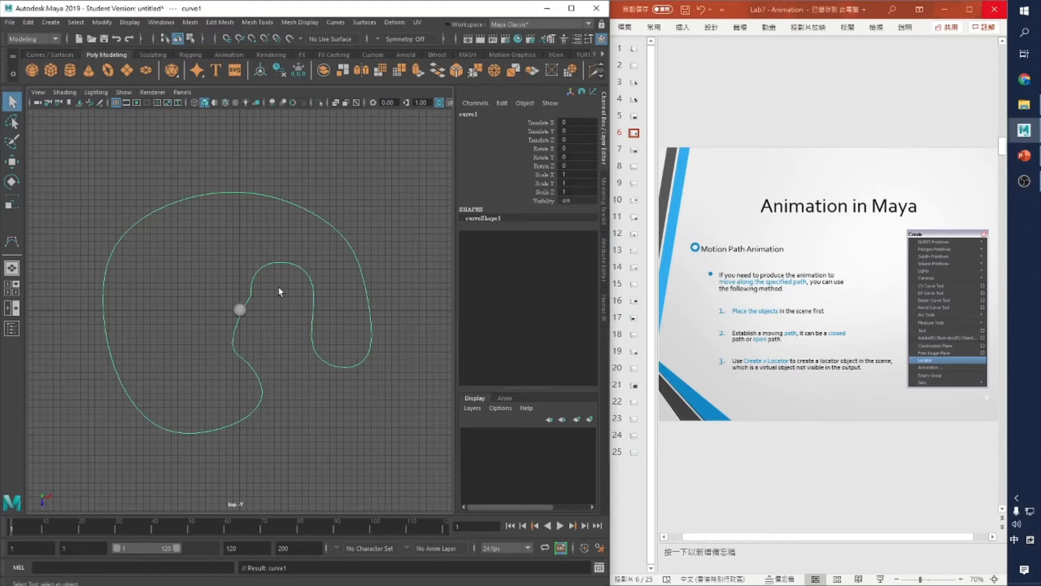
# - Create a locator at the origin in the perspective view and switch the view to wireframe display
pyautogui.press('space')
pyautogui.press('space')
pyautogui.click(321, 203)
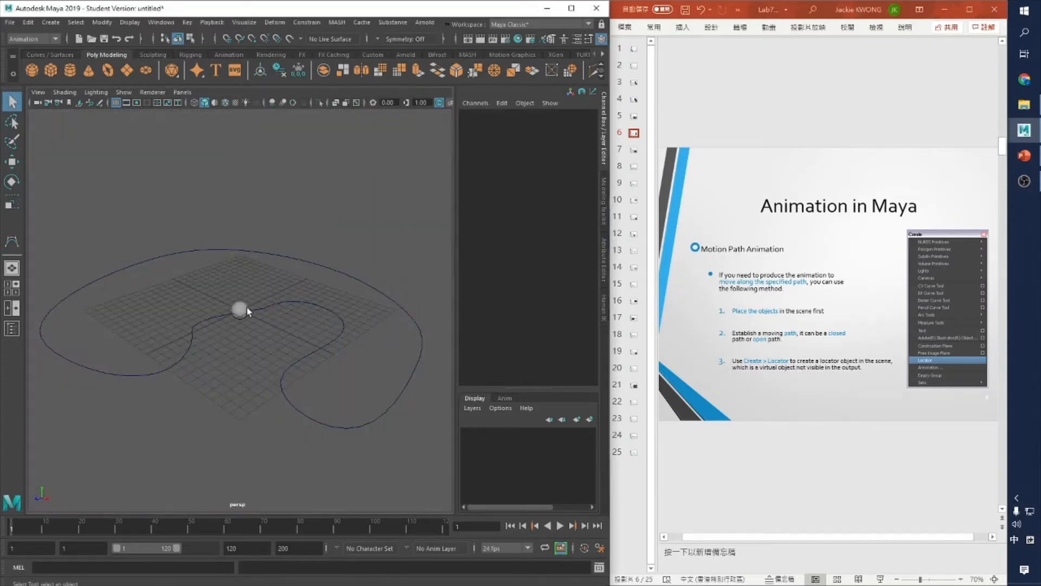
pyautogui.click(50, 23)
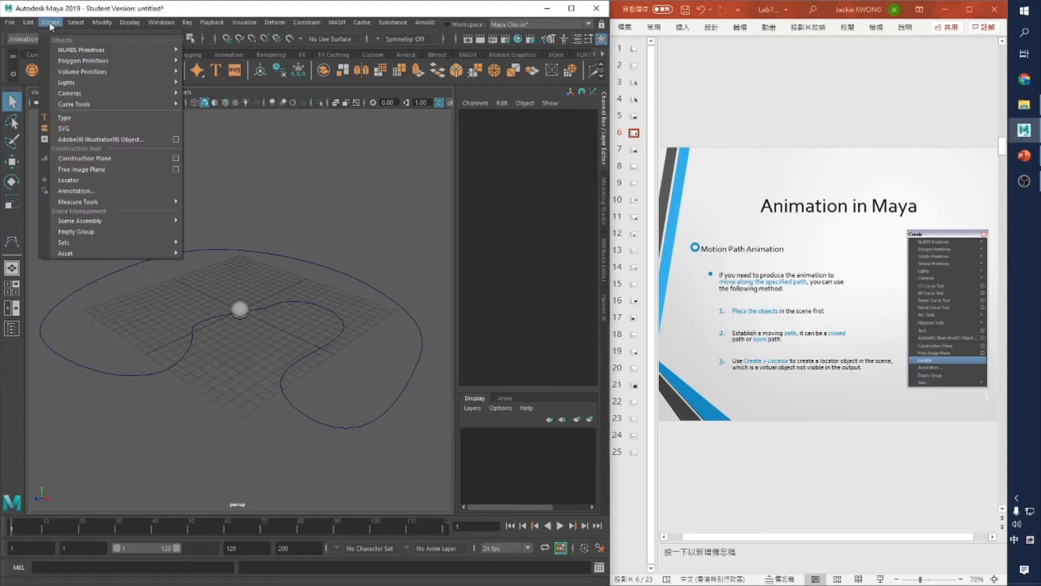
pyautogui.click(91, 180)
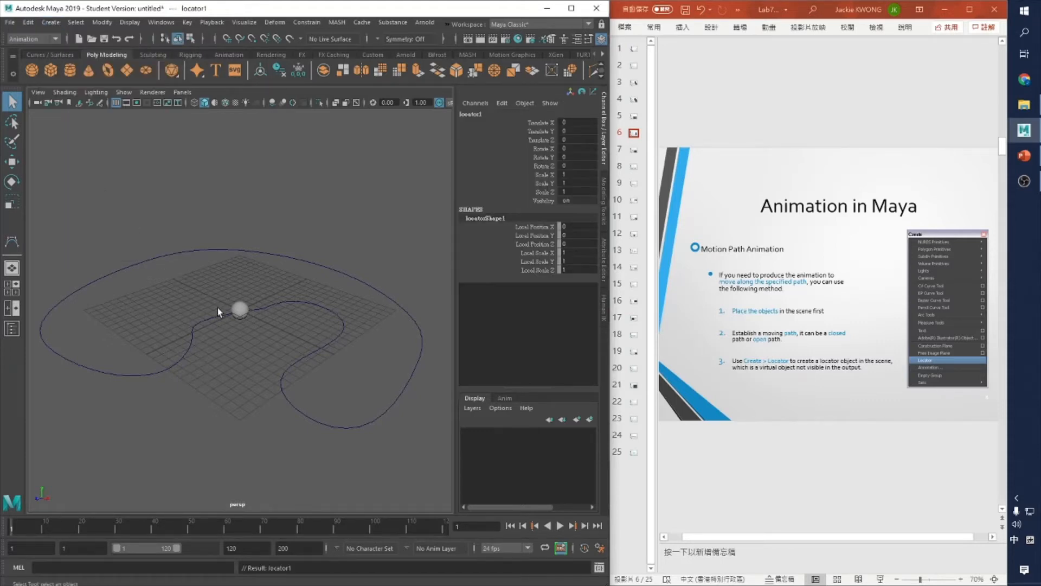
pyautogui.press('4')
# - Attach the locator to the closed curve with Attach to Motion Path from the Animation menu set
pyautogui.scroll(-1, 800, 344)
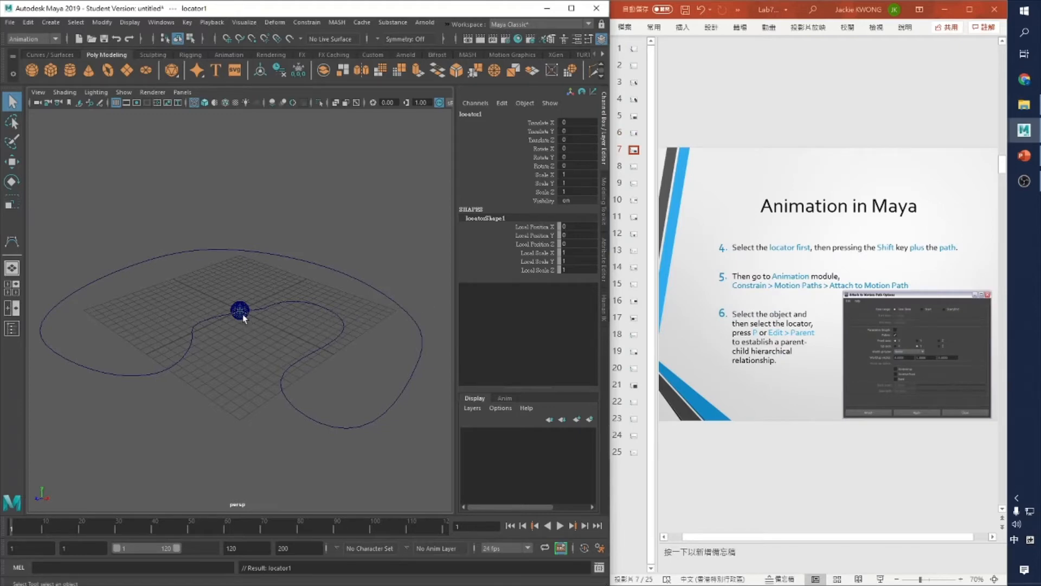
pyautogui.keyDown('shift'); pyautogui.click(203, 320); pyautogui.keyUp('shift')
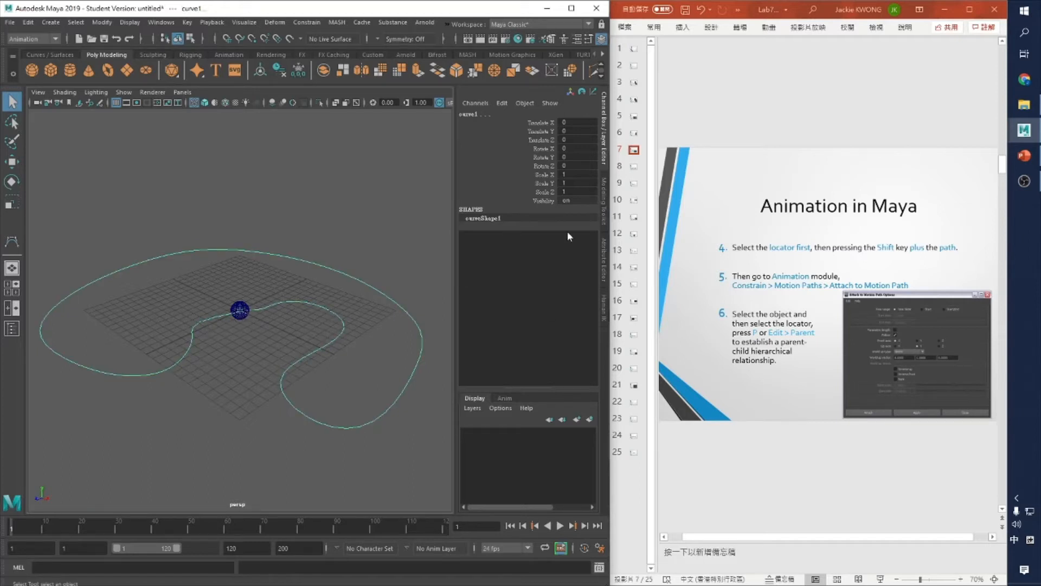
pyautogui.click(31, 40)
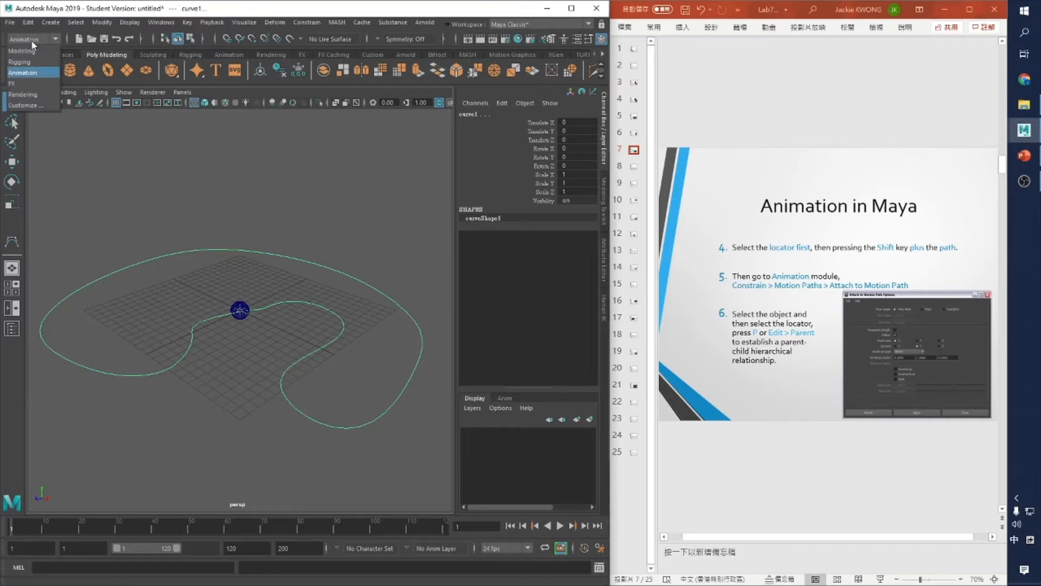
pyautogui.click(29, 73)
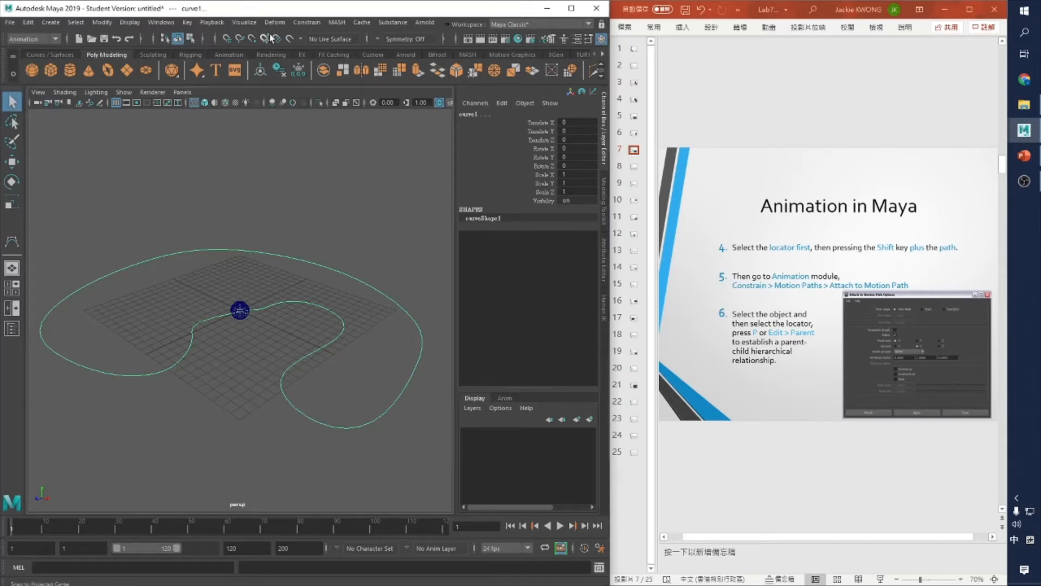
pyautogui.click(313, 23)
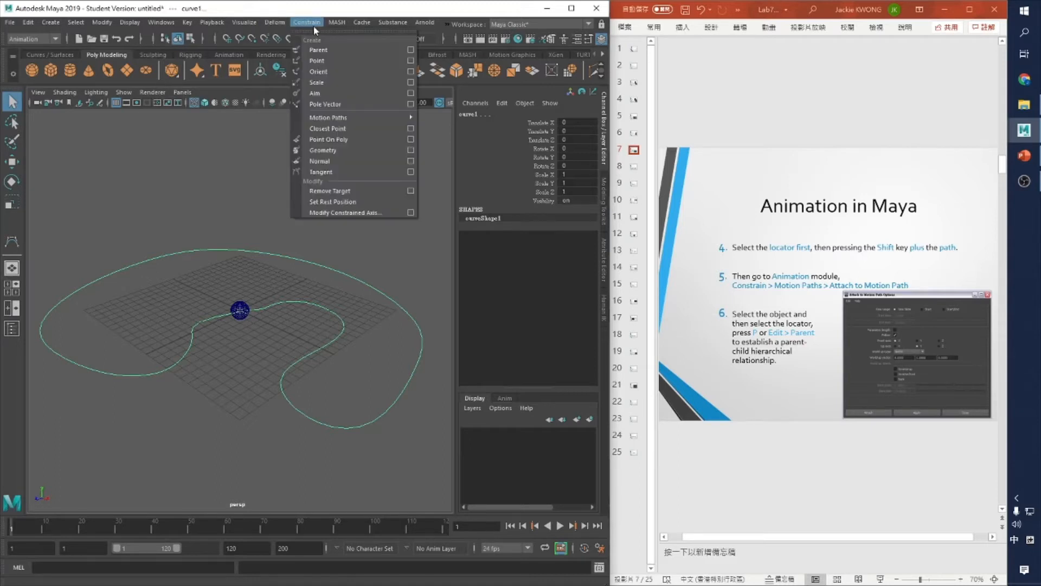
pyautogui.moveTo(349, 123)
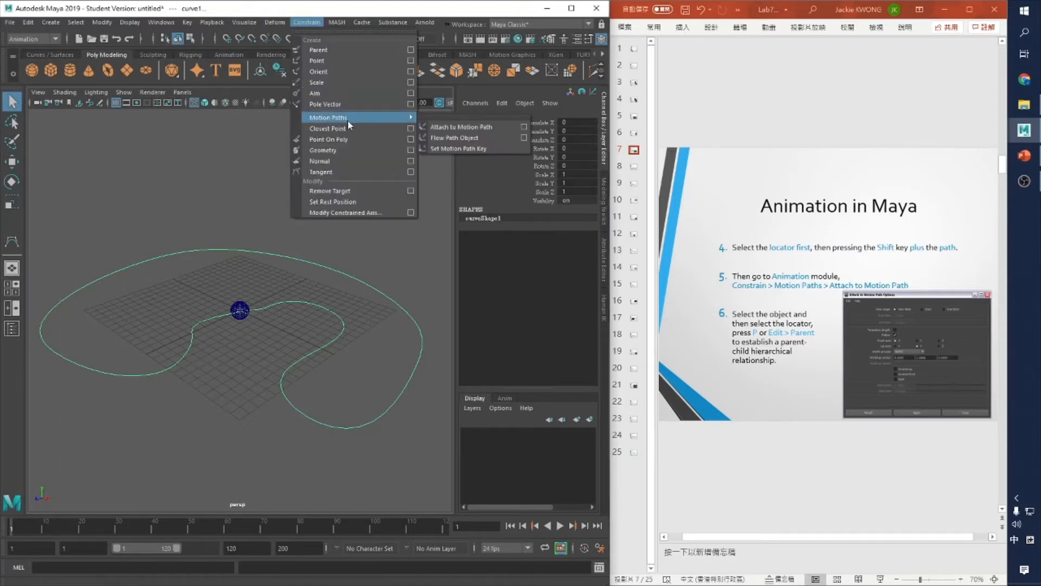
pyautogui.click(472, 129)
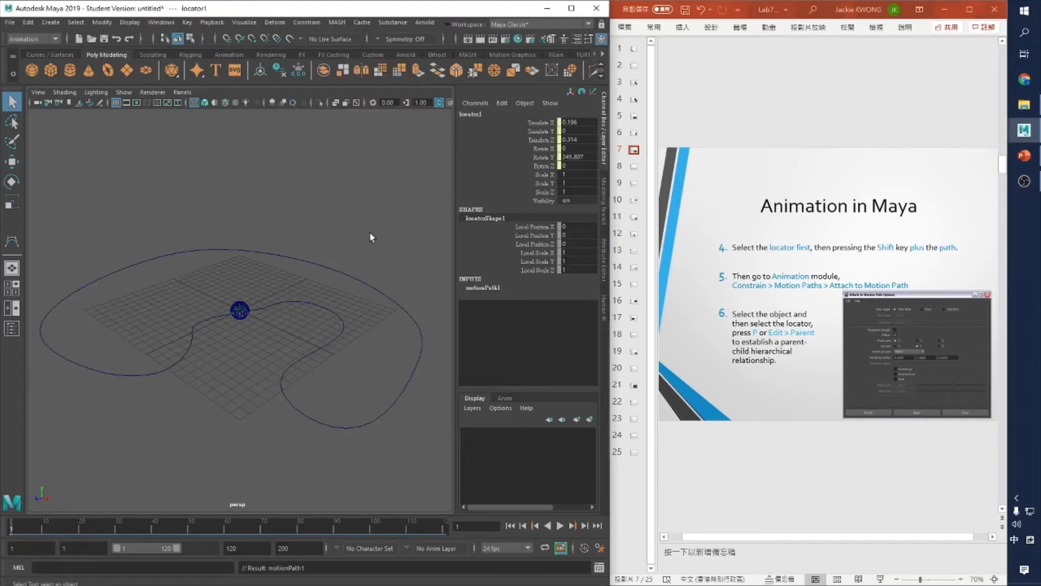
# - Play the locator's path animation, stop it and return to the first frame
pyautogui.click(561, 524)
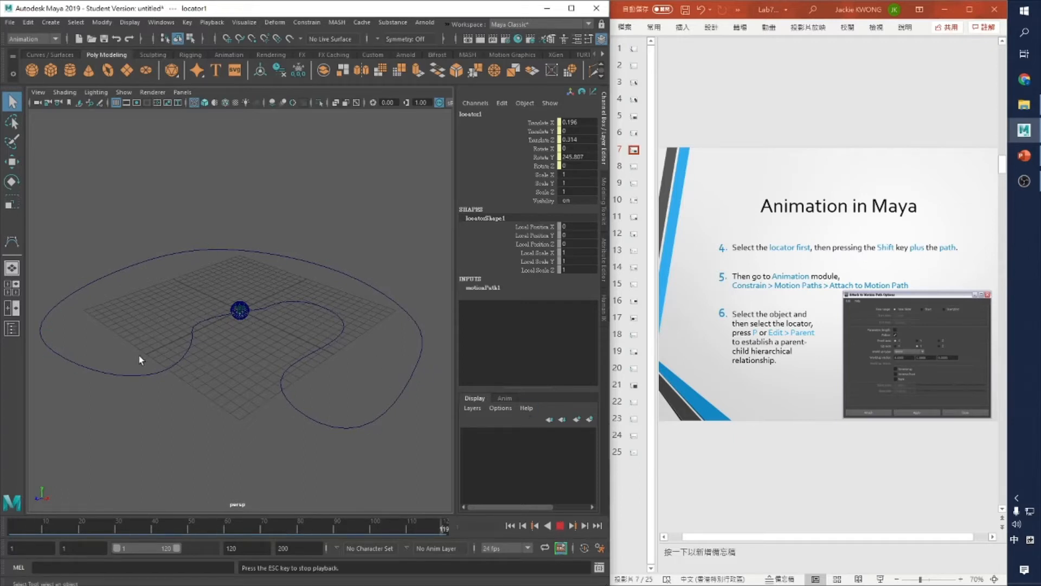
pyautogui.click(561, 525)
pyautogui.click(510, 525)
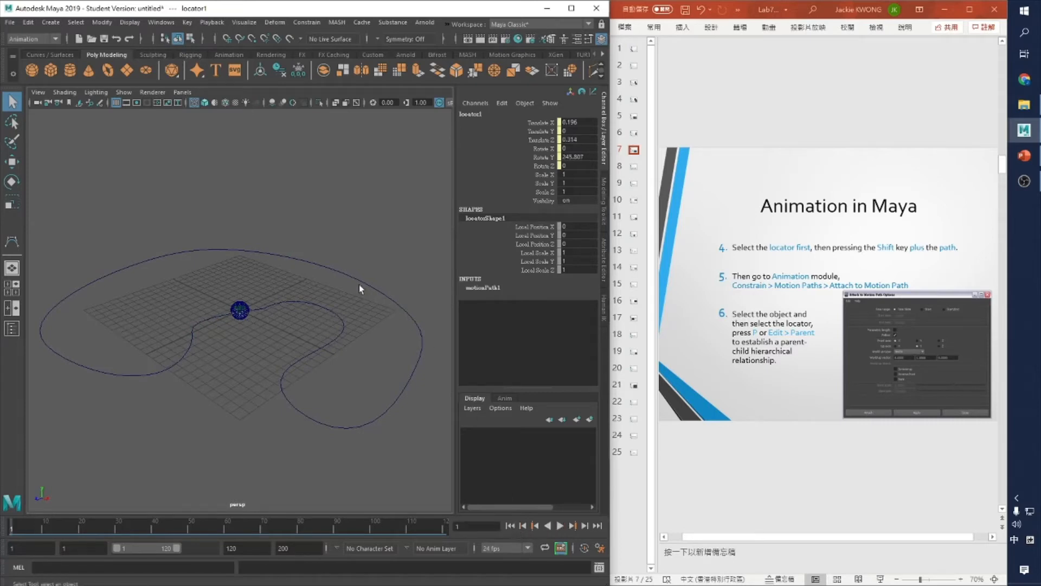
# - Show the Outliner and parent the sphere pSphere1 to locator1
pyautogui.click(247, 313)
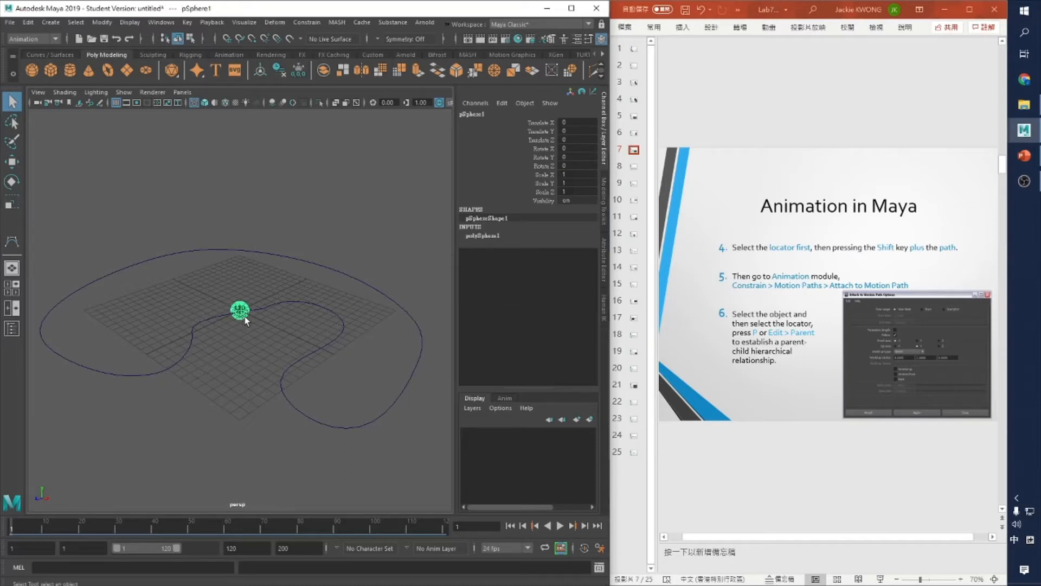
pyautogui.press('f')
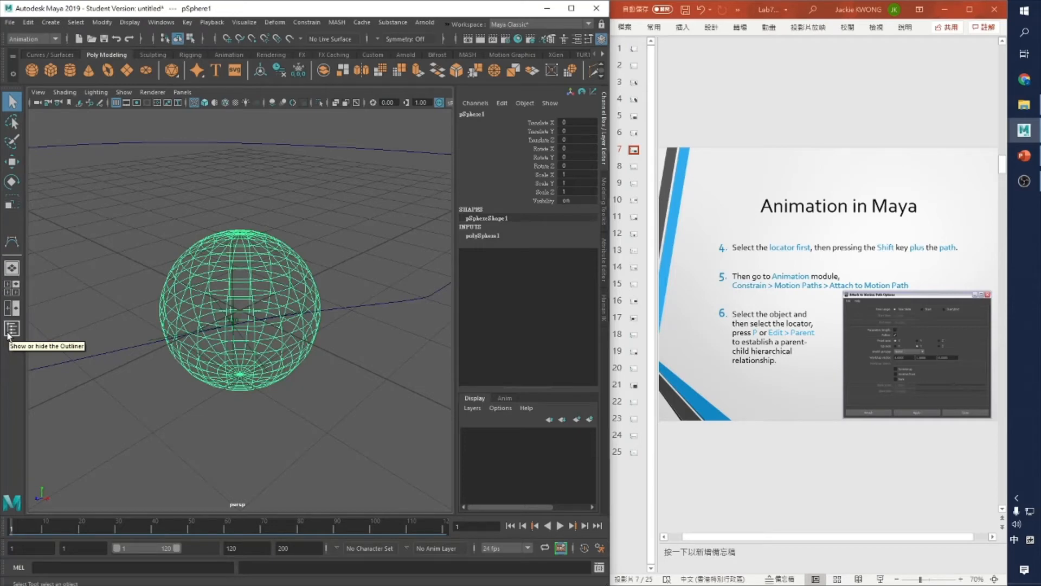
pyautogui.click(11, 328)
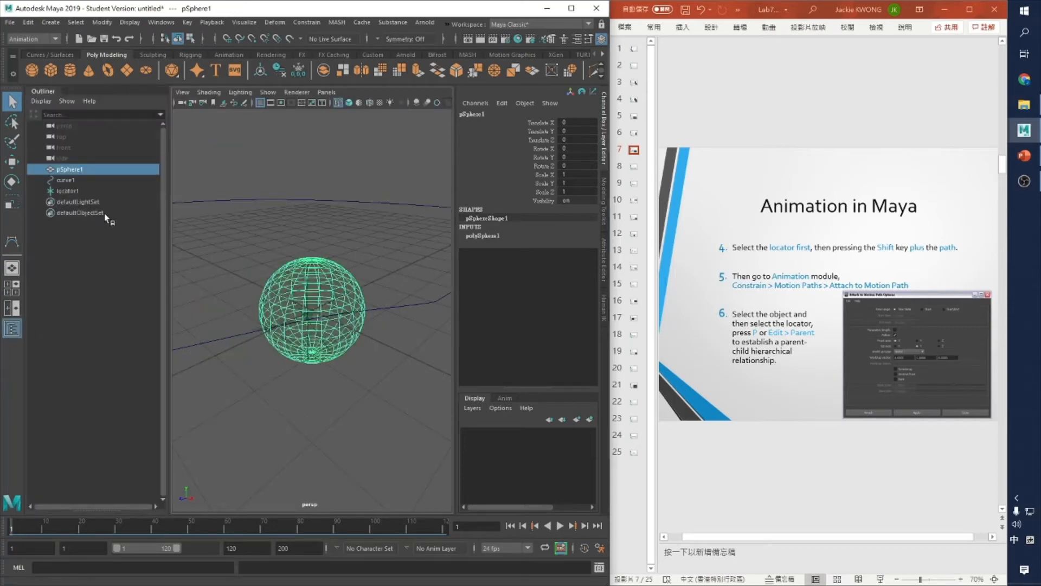
pyautogui.keyDown('ctrl'); pyautogui.click(70, 190); pyautogui.keyUp('ctrl')
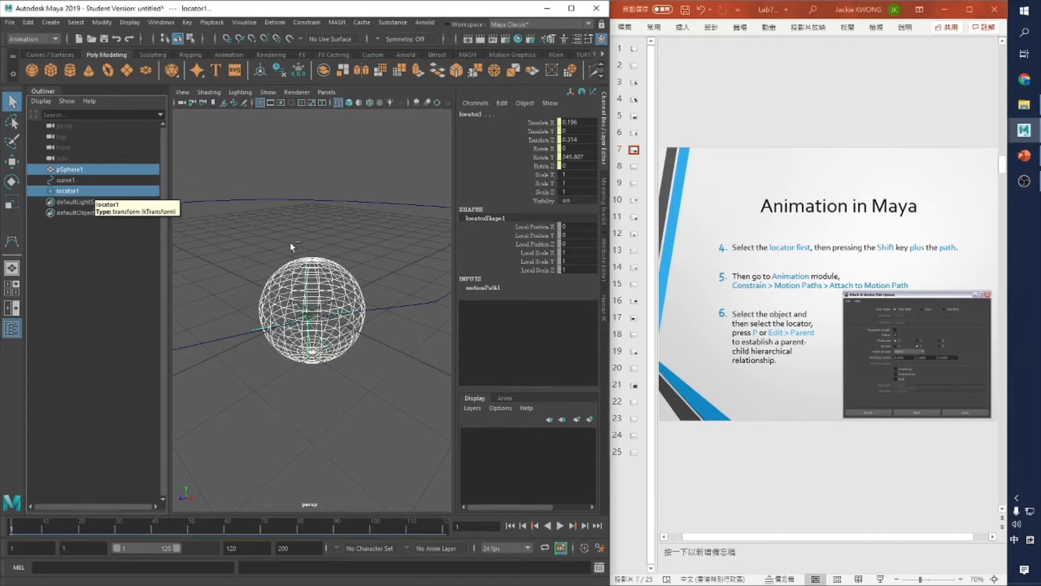
pyautogui.click(29, 23)
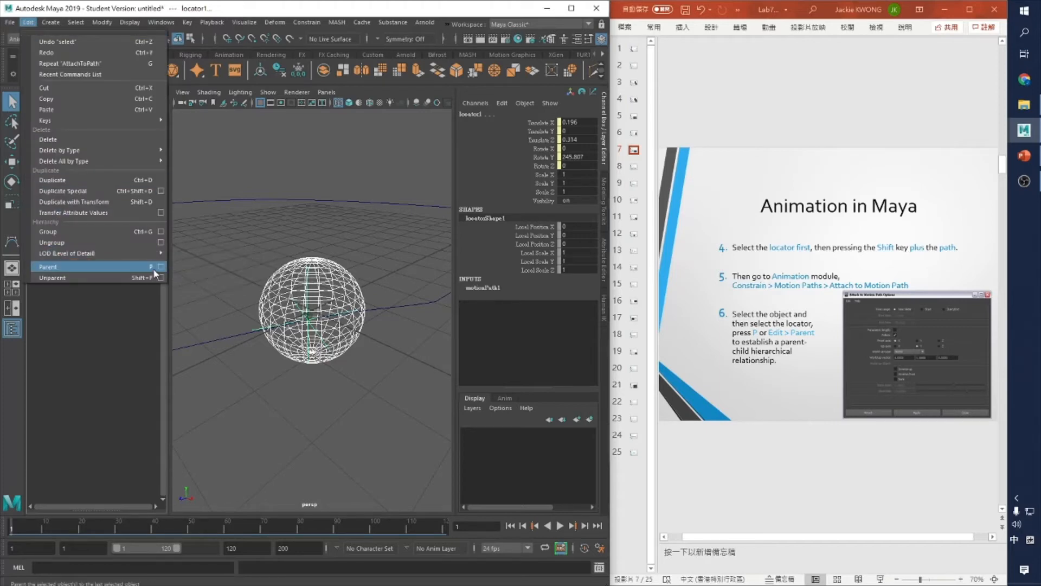
pyautogui.click(127, 265)
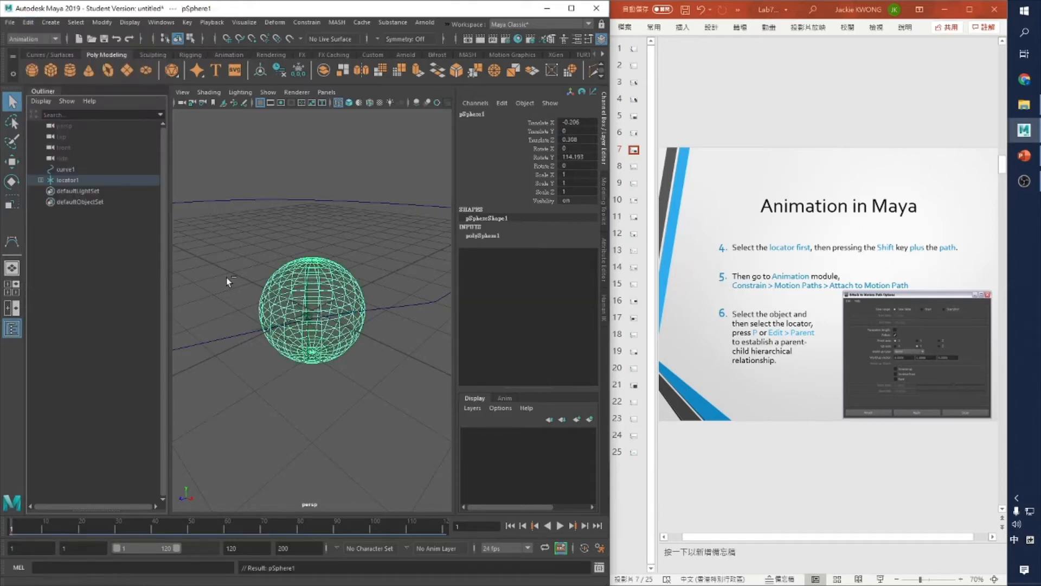
# - Play back the sphere travelling along the whole path, stop it and rewind to the start
pyautogui.scroll(-10, 220, 291)
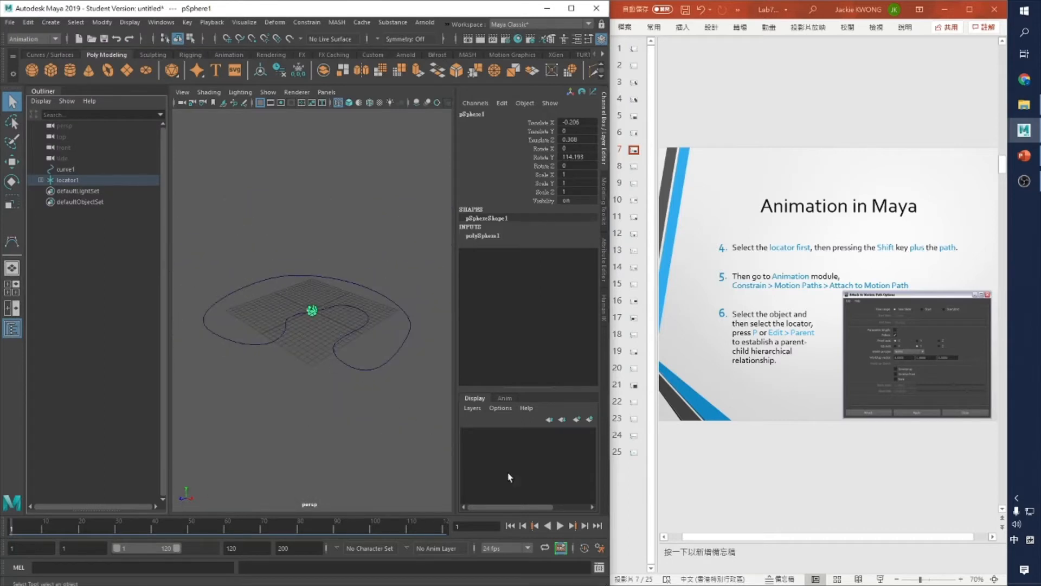
pyautogui.click(560, 526)
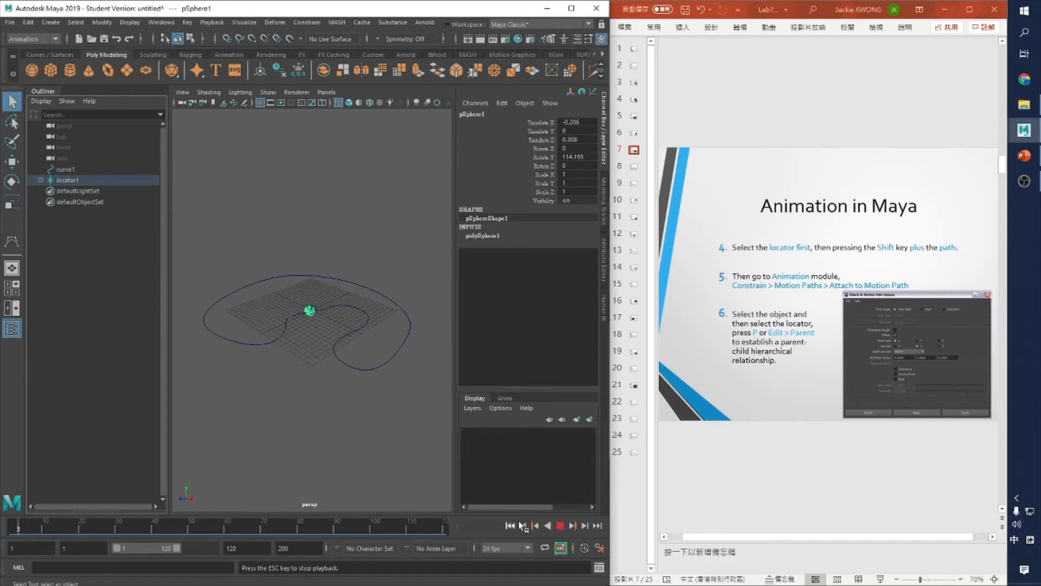
pyautogui.click(549, 526)
pyautogui.click(509, 525)
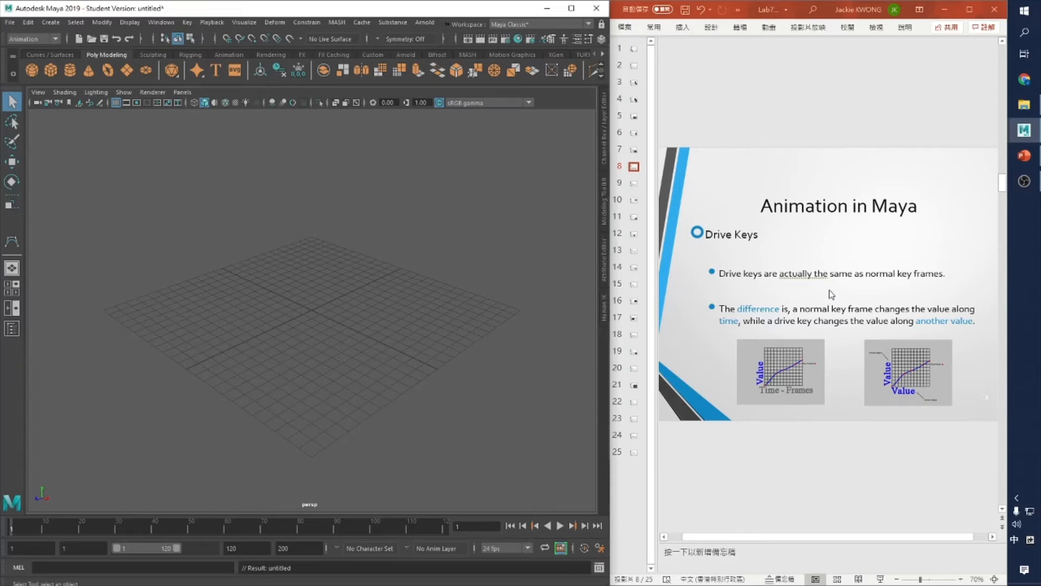
# - Go to the "Let's try Drive key" slide and create two cubes side by side along X, the second as a moved duplicate
pyautogui.click(634, 186)
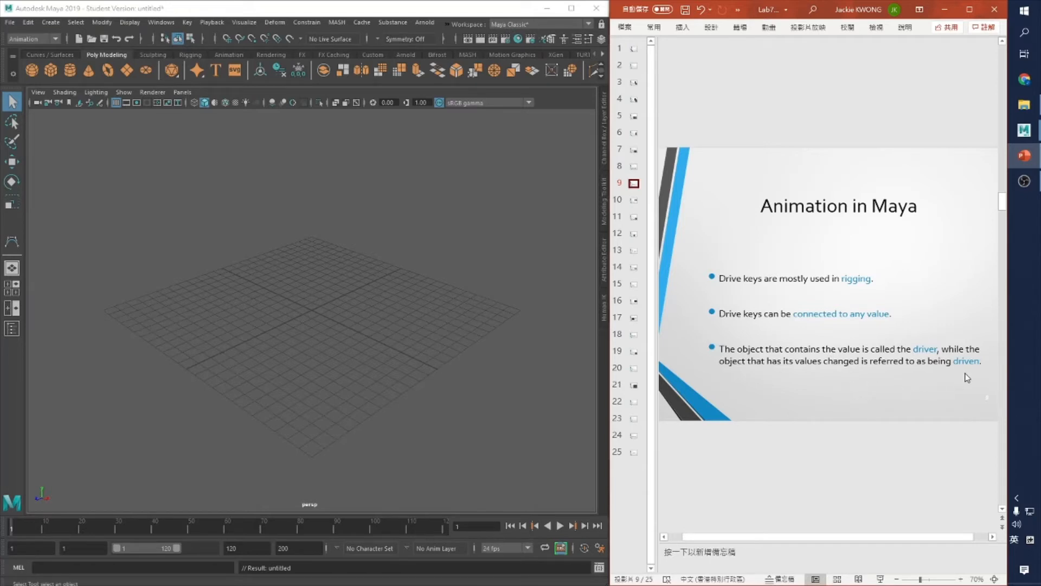
pyautogui.click(633, 200)
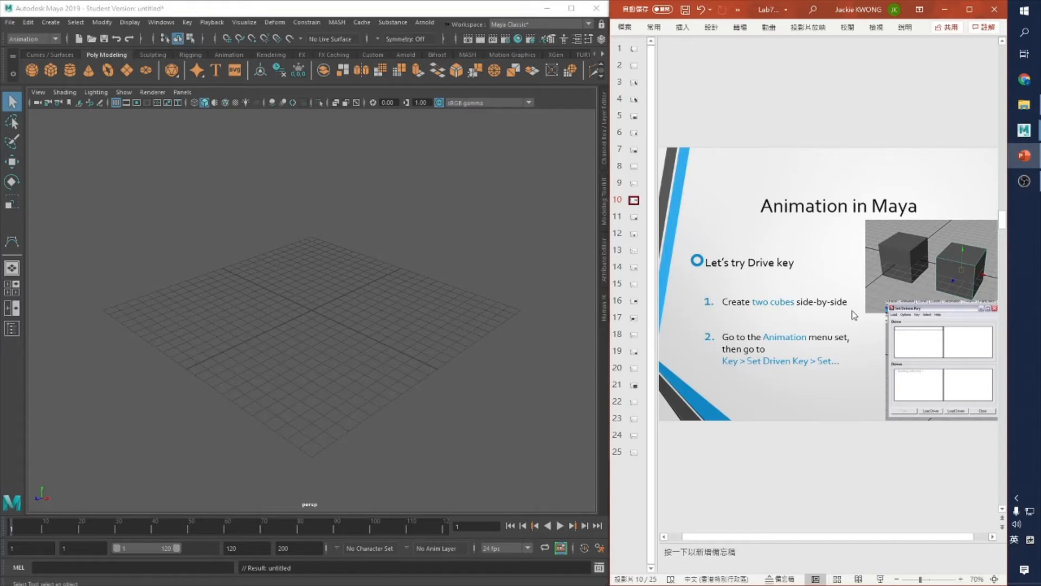
pyautogui.click(51, 70)
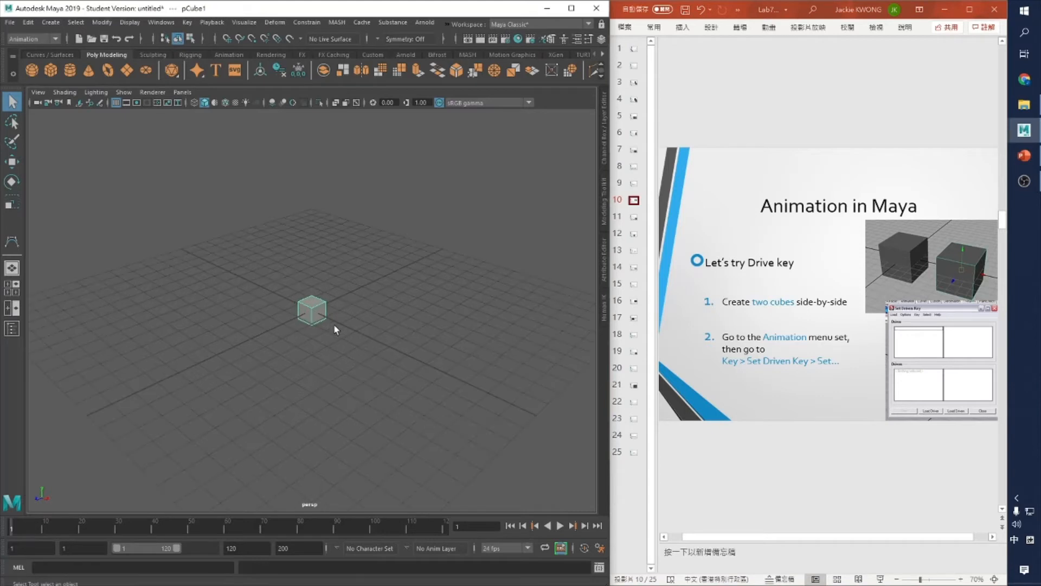
pyautogui.scroll(5, 333, 324)
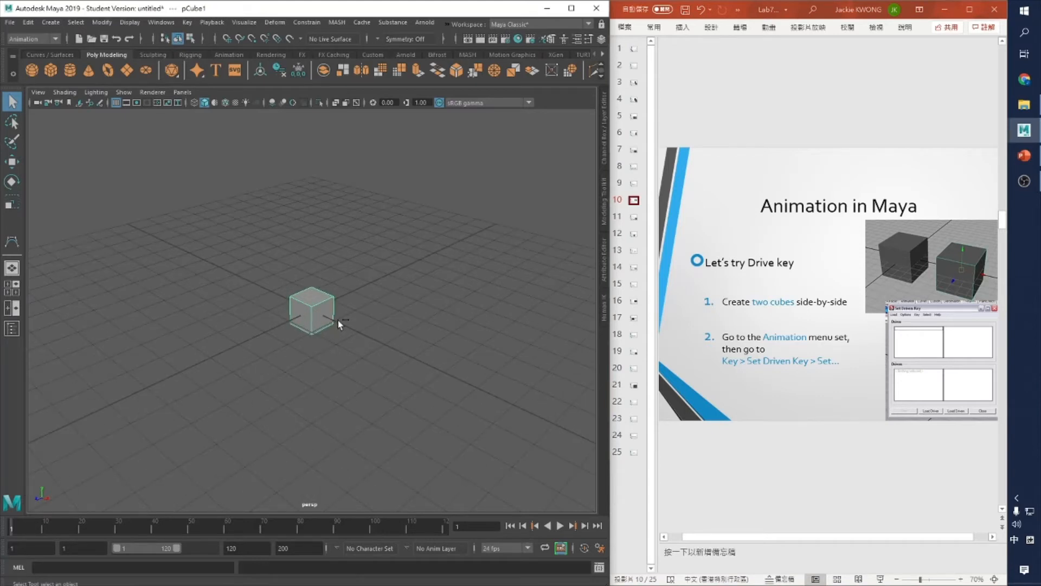
pyautogui.hotkey('ctrl', 'd')
pyautogui.press('w')
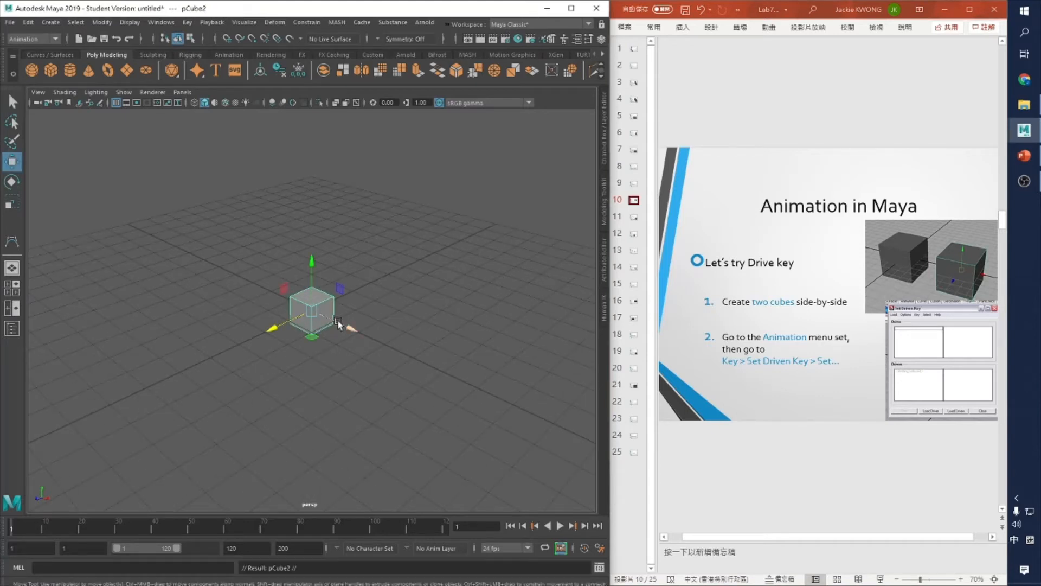
pyautogui.moveTo(350, 327); pyautogui.dragTo(405, 354)
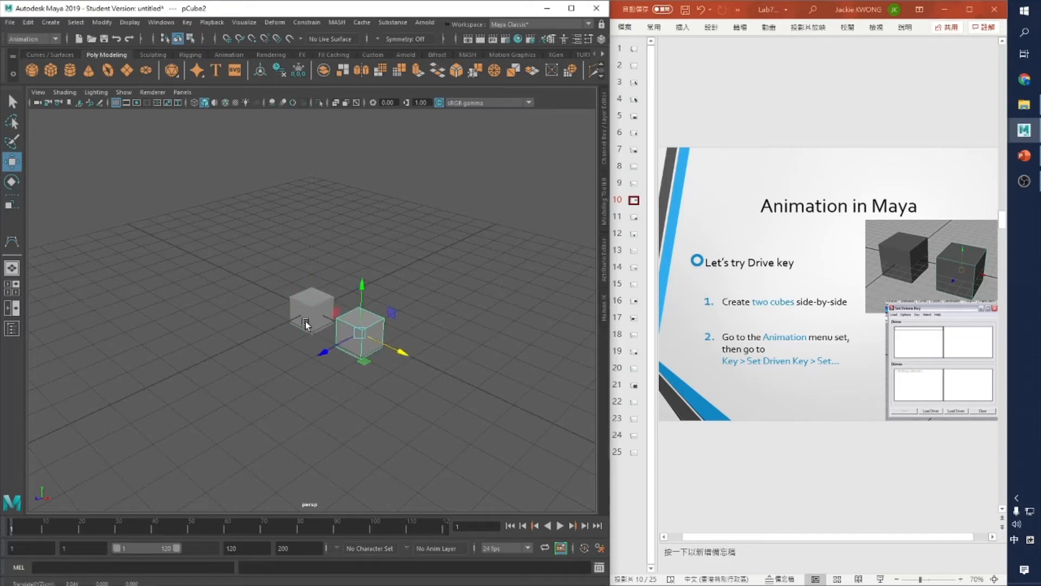
pyautogui.press('q')
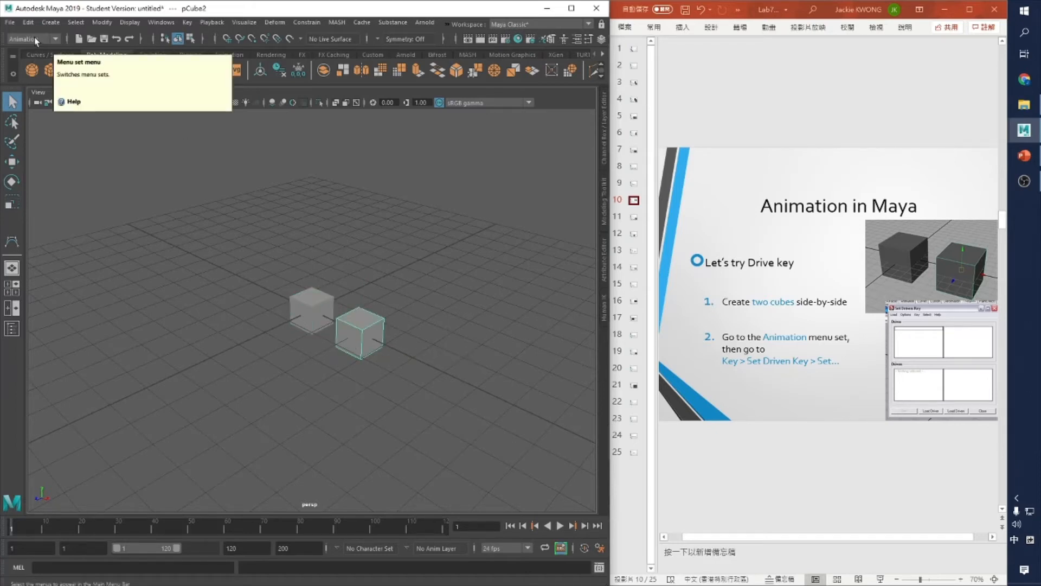
# - Open the Set Driven Key window and load the duplicated cube pCube2 as the driver
pyautogui.click(188, 23)
pyautogui.moveTo(222, 116)
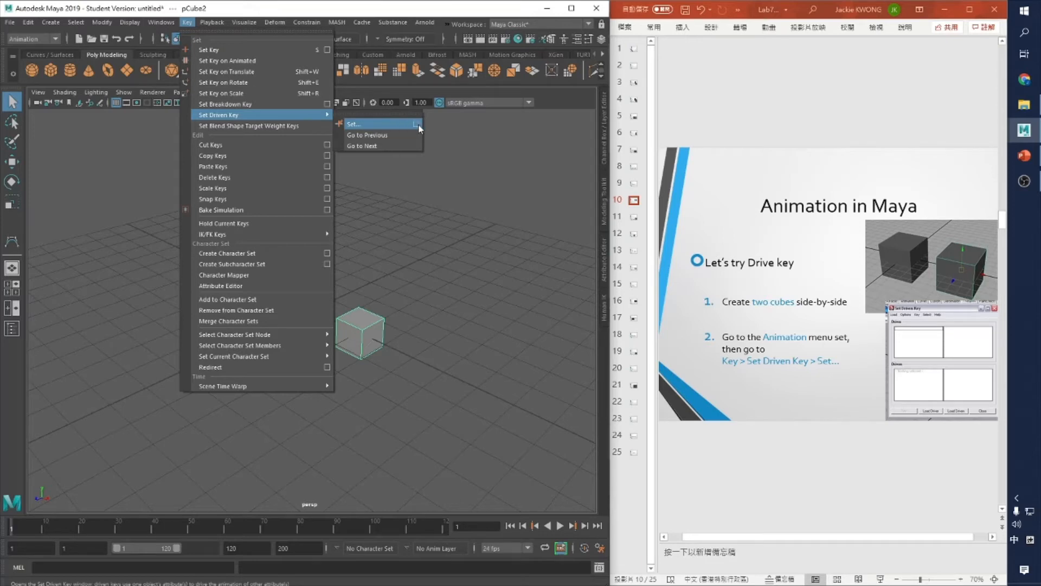
pyautogui.click(379, 124)
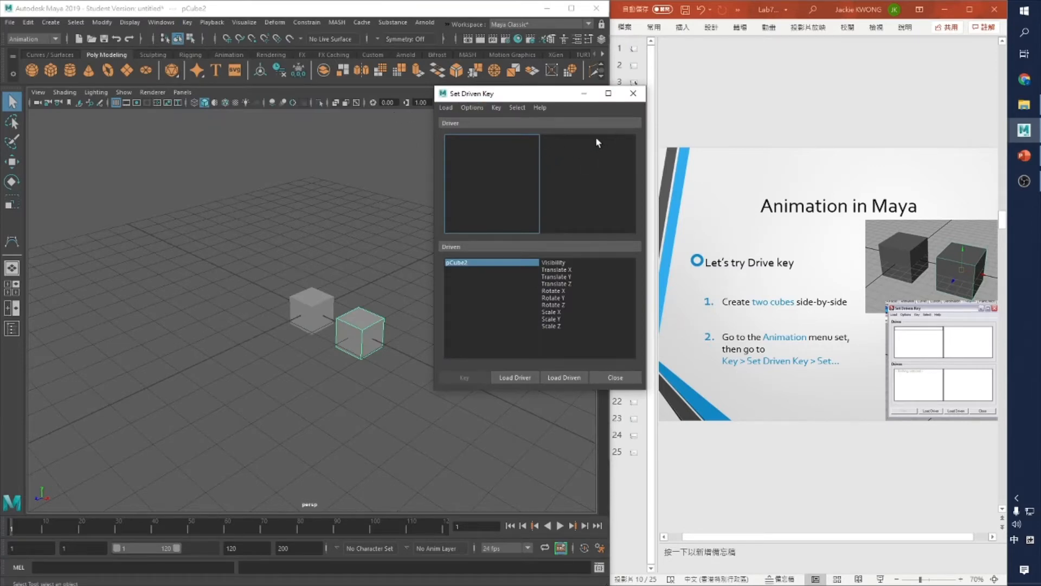
pyautogui.scroll(-1, 705, 253)
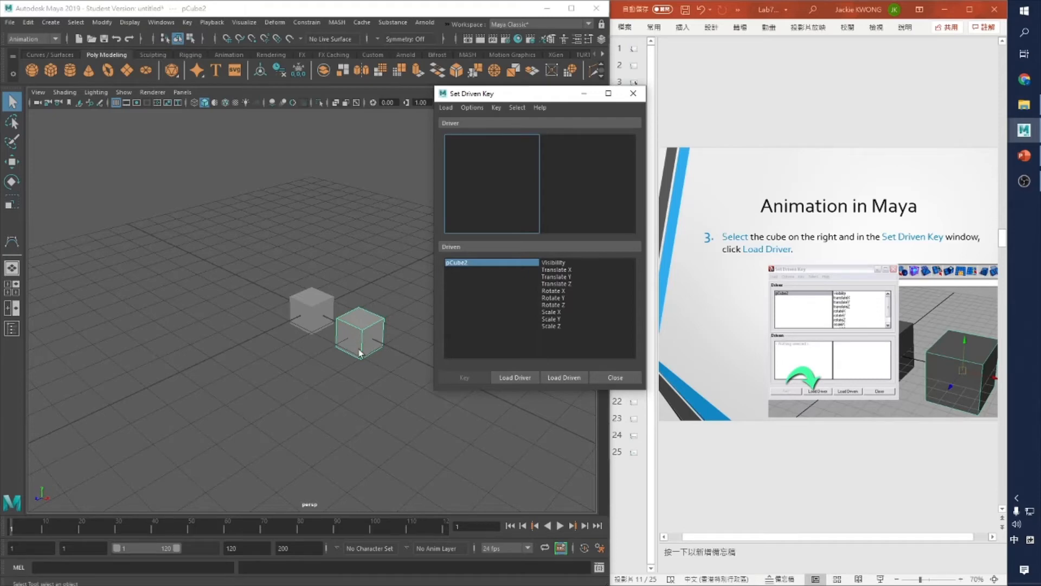
pyautogui.click(516, 378)
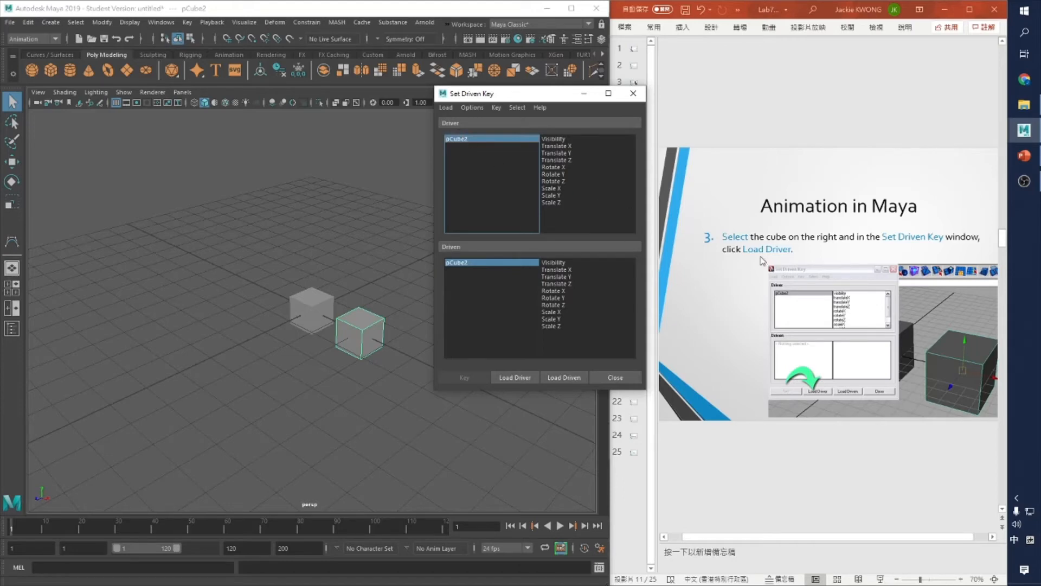
# - Load the original cube pCube1 as the driven object in Set Driven Key, following the slide for step 4
pyautogui.scroll(-1, 764, 267)
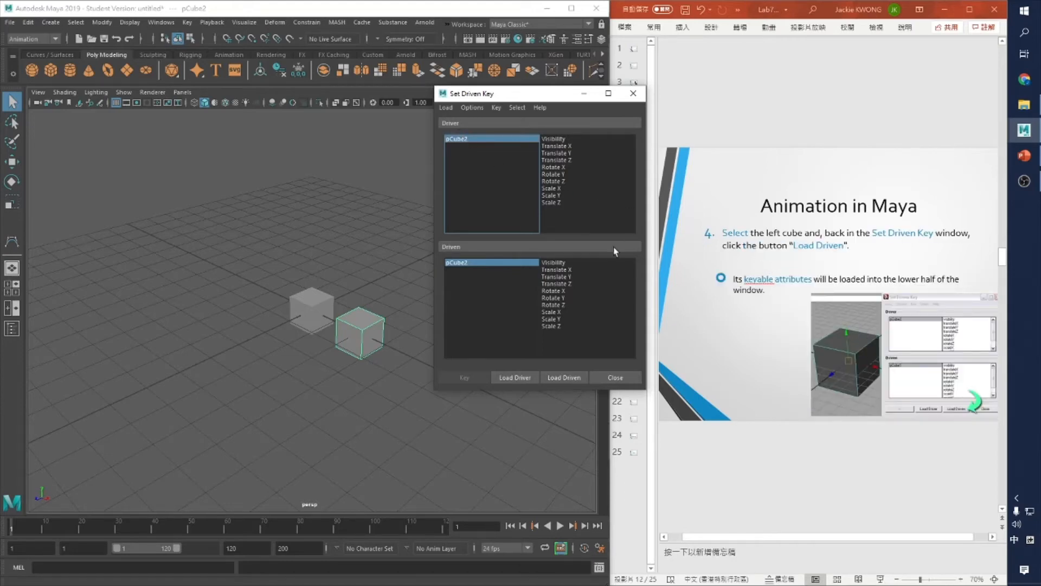
pyautogui.click(322, 307)
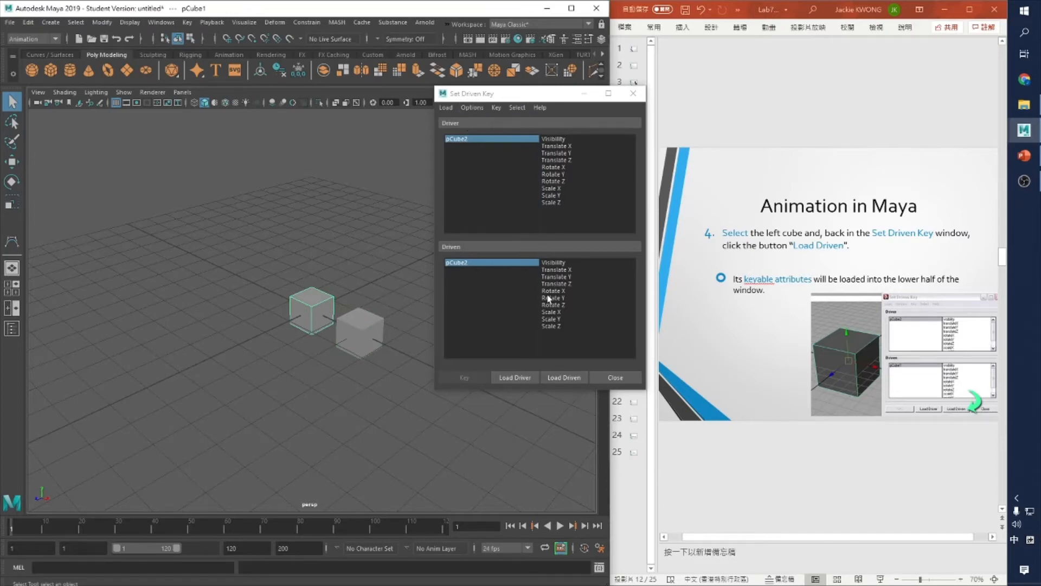
pyautogui.click(568, 380)
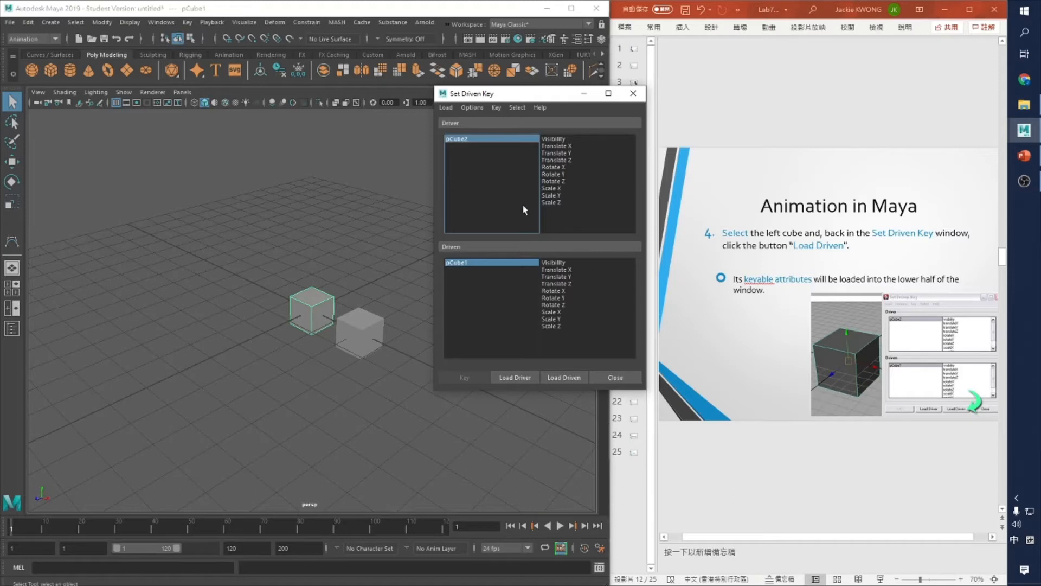
# - Pair driver pCube2's Translate Y with driven pCube1's Rotate X and set the first driven key
pyautogui.scroll(-1, 746, 287)
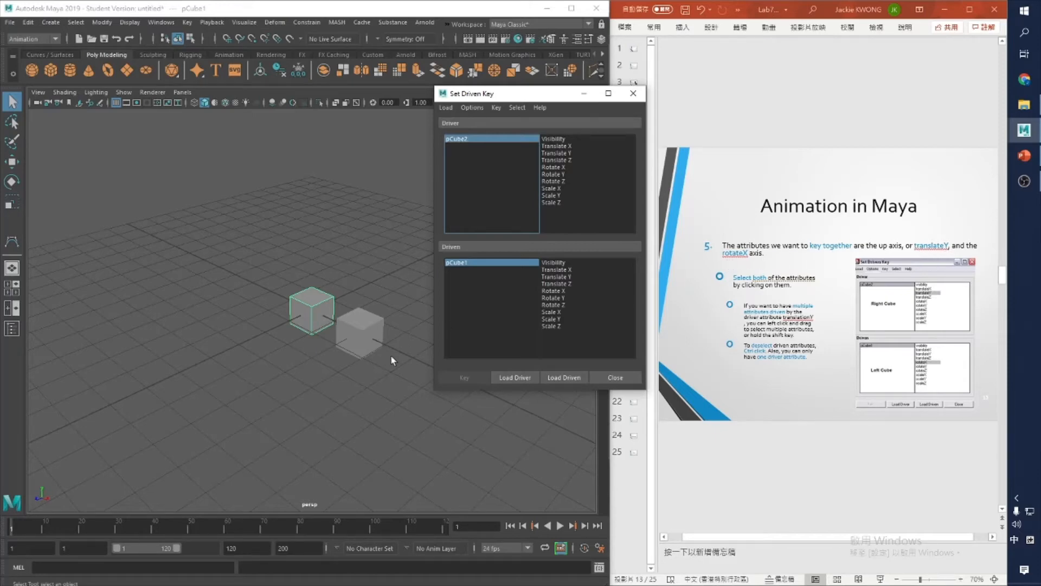
pyautogui.click(367, 335)
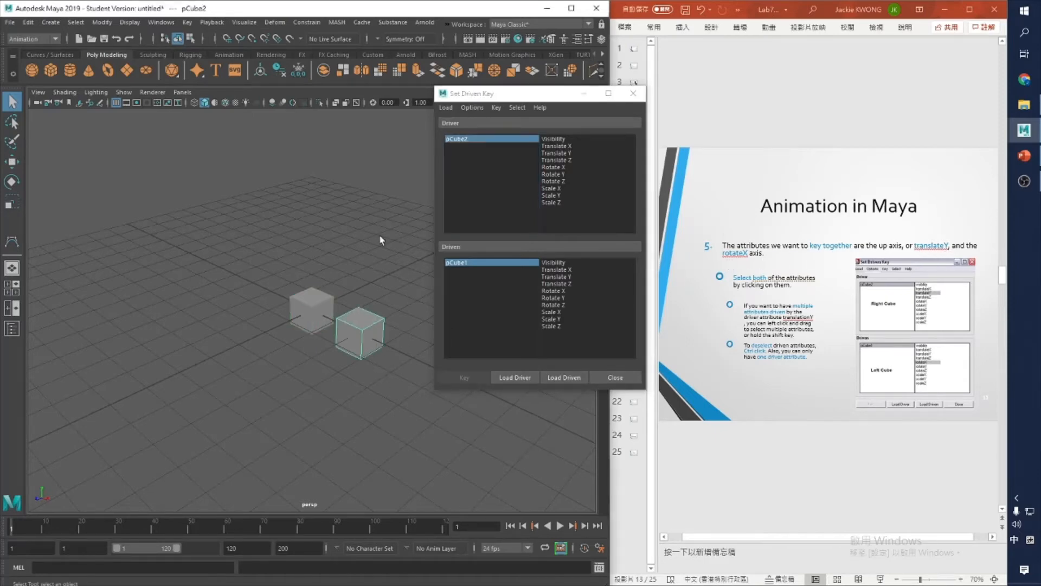
pyautogui.click(316, 307)
pyautogui.click(613, 288)
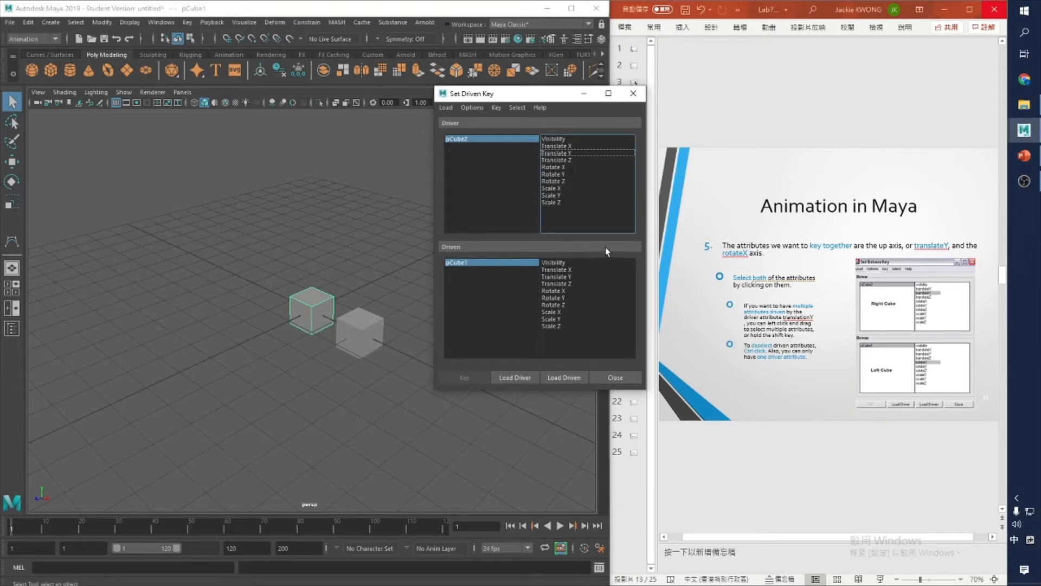
pyautogui.click(570, 154)
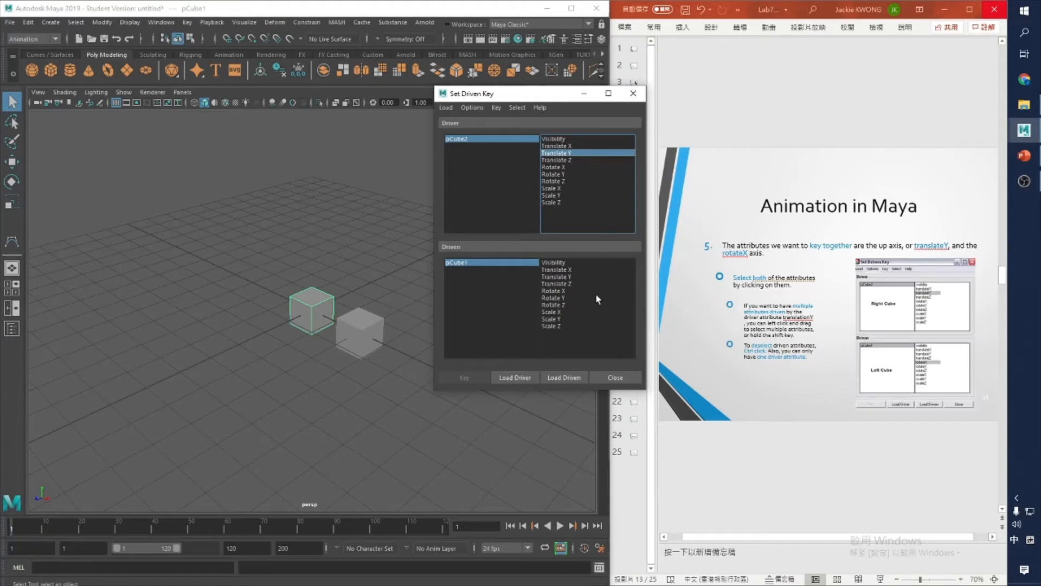
pyautogui.click(568, 291)
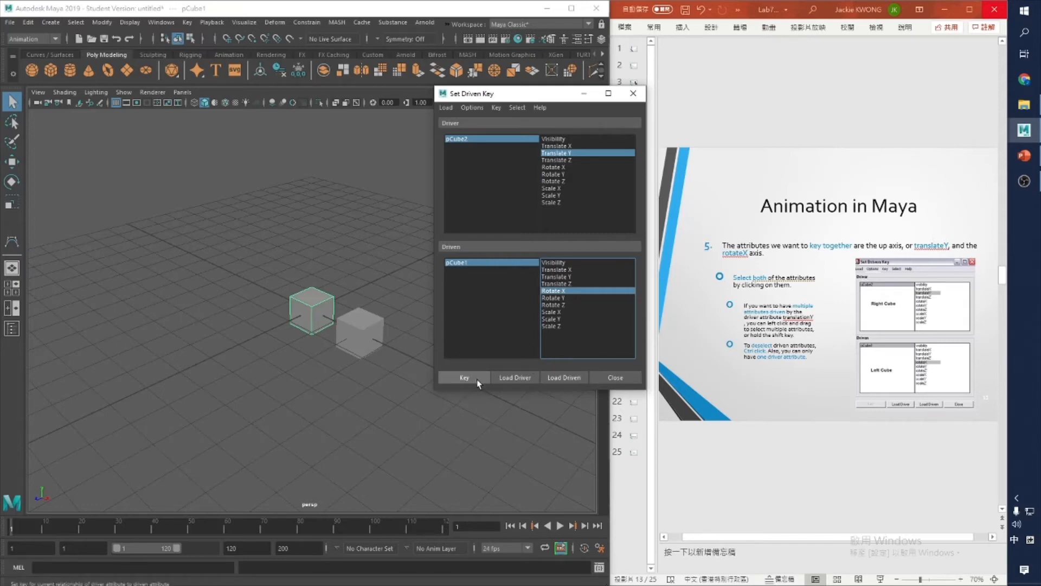
pyautogui.scroll(-1, 803, 338)
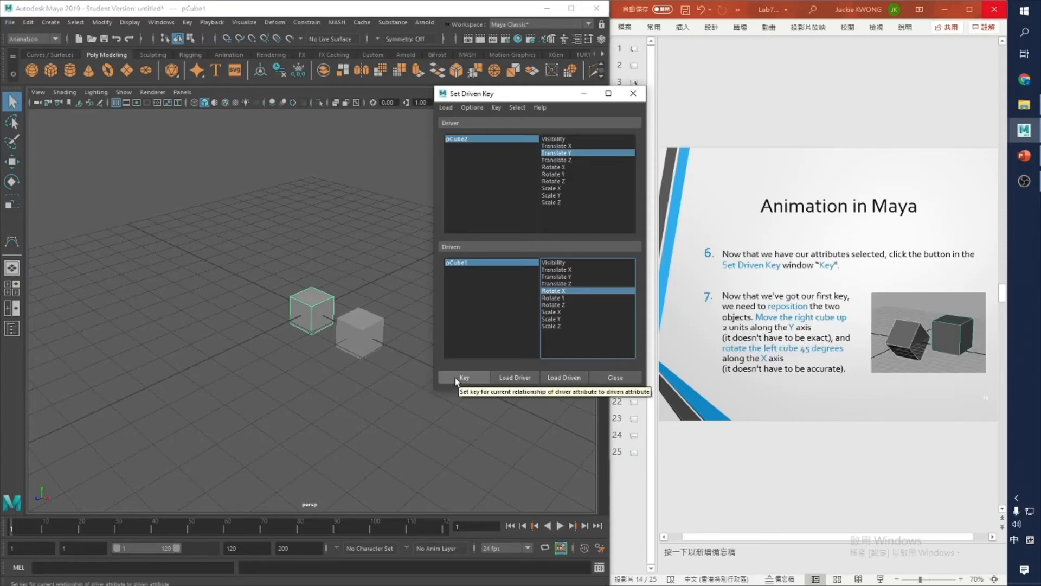
pyautogui.click(456, 377)
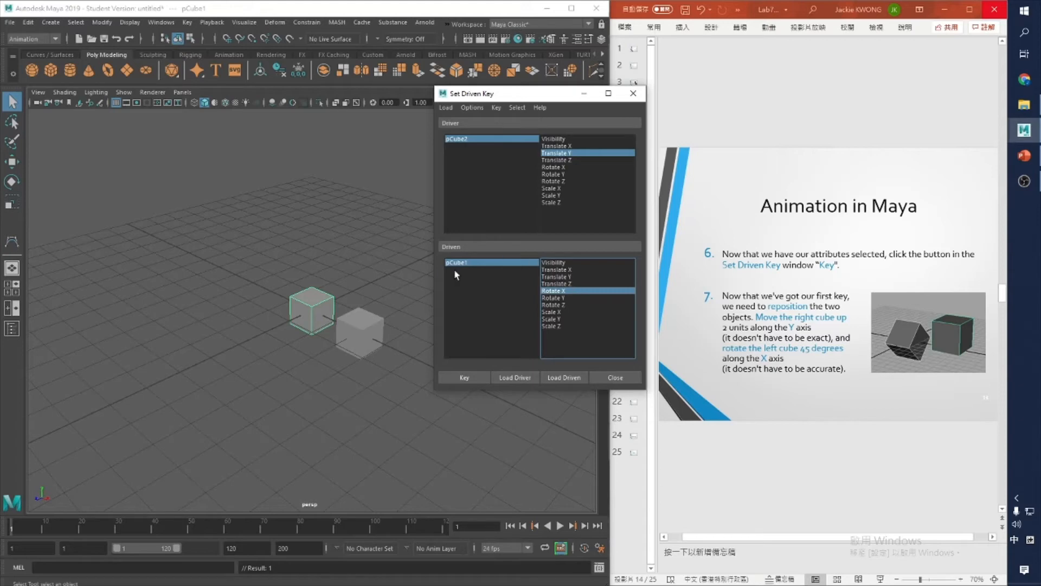
# - Clear the Set Driven Key window from the cubes and set pCube2's Translate Y to 2
pyautogui.moveTo(553, 97); pyautogui.dragTo(155, 133)
pyautogui.click(361, 330)
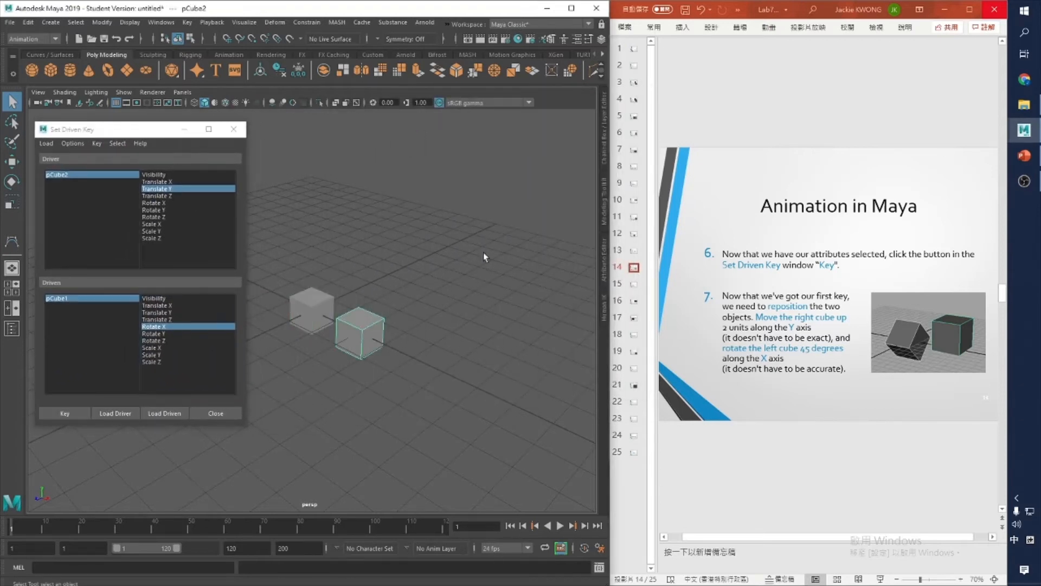
pyautogui.click(604, 122)
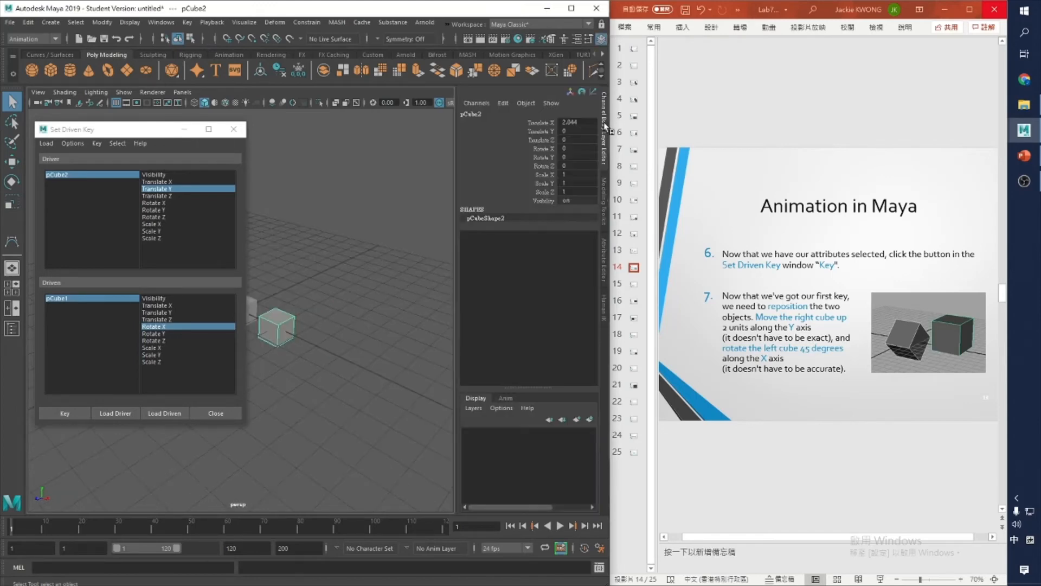
pyautogui.doubleClick(570, 131)
pyautogui.press('Return')
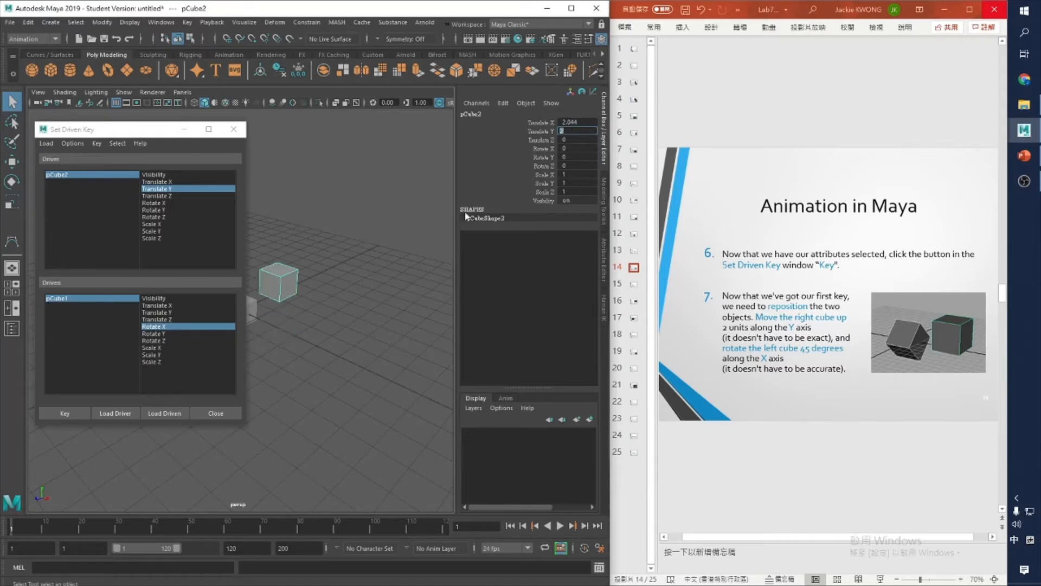
# - Set pCube1's Rotate X to 45 and record the second driven key, following slide step 8
pyautogui.moveTo(143, 133); pyautogui.dragTo(449, 242)
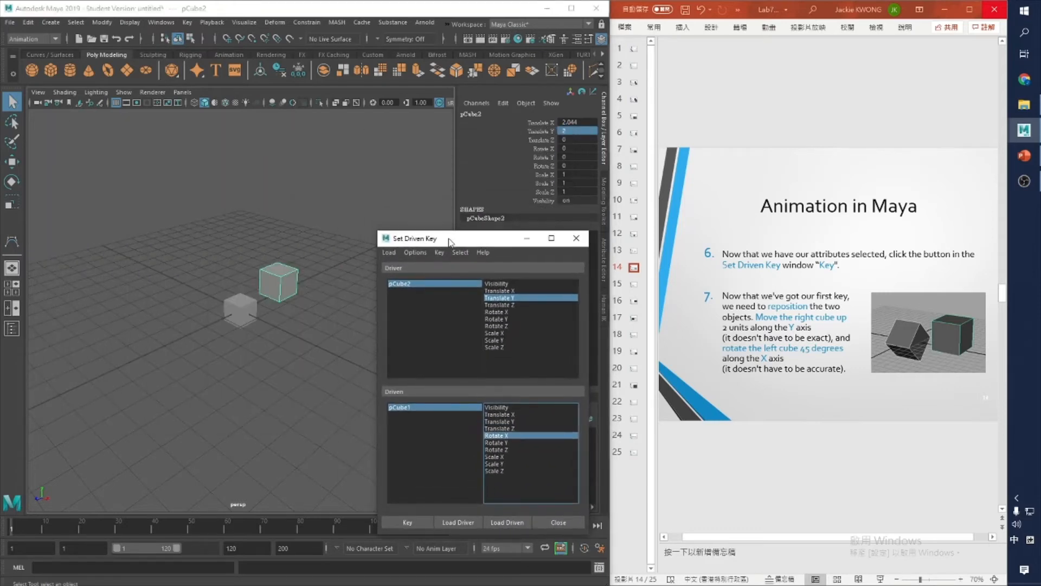
pyautogui.click(239, 314)
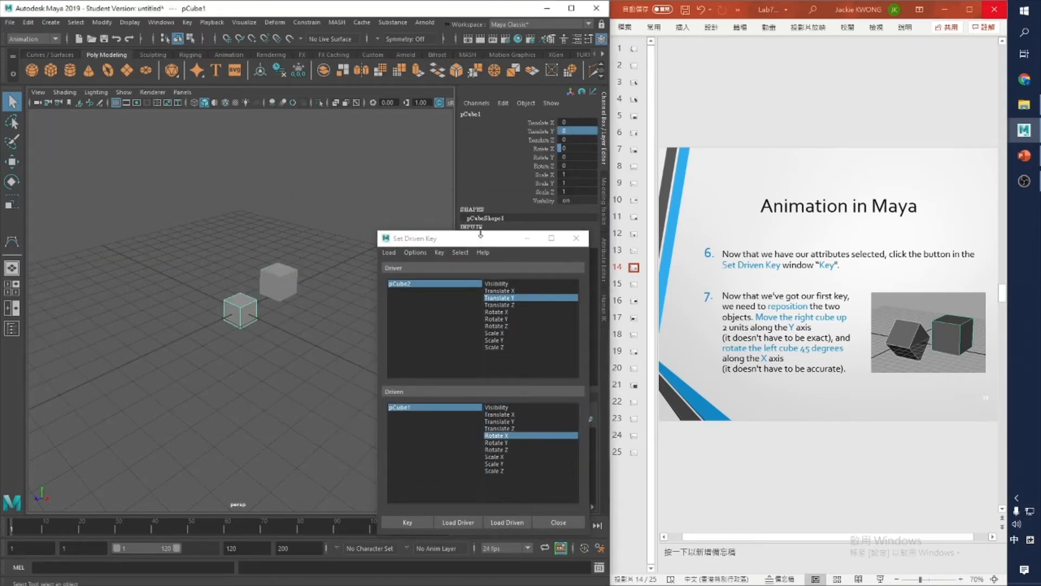
pyautogui.doubleClick(577, 148)
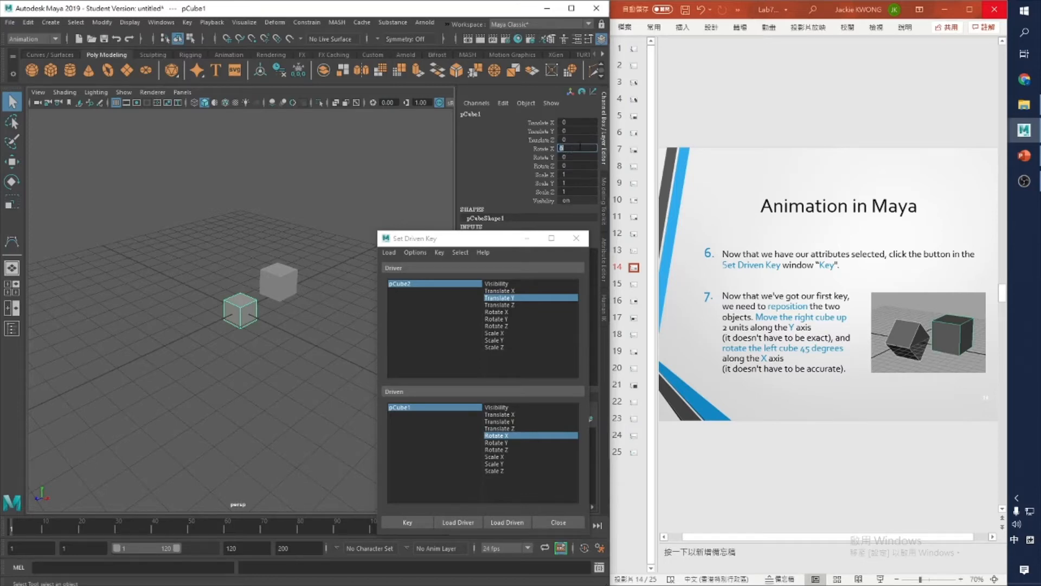
pyautogui.write('45')
pyautogui.press('Return')
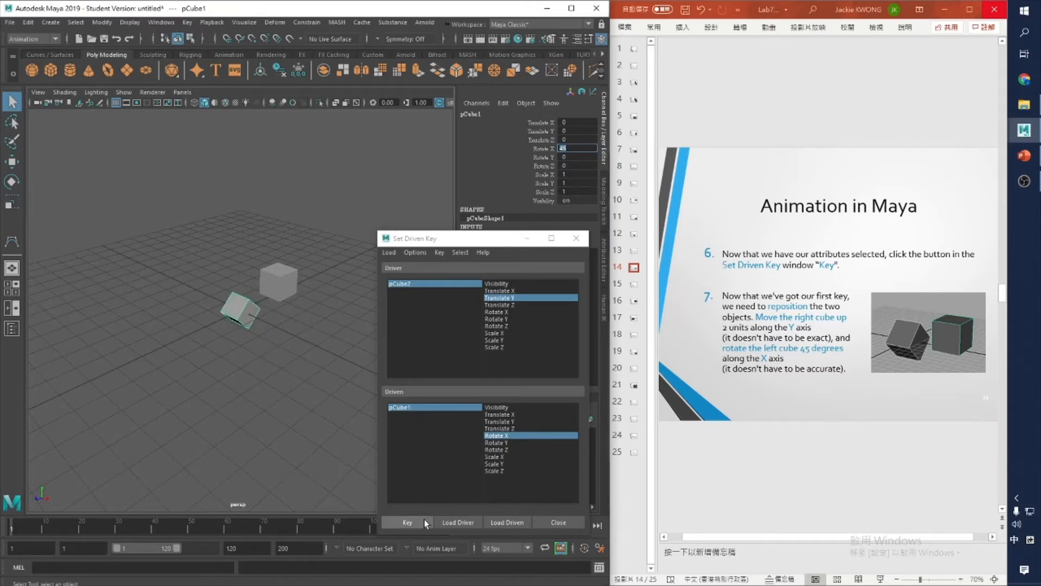
pyautogui.scroll(-1, 794, 391)
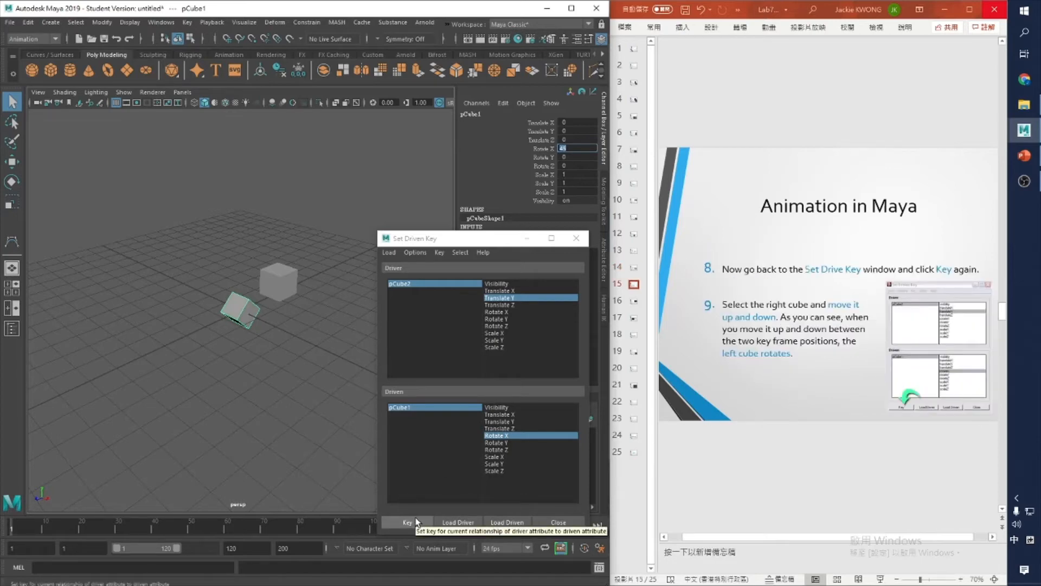
pyautogui.click(416, 522)
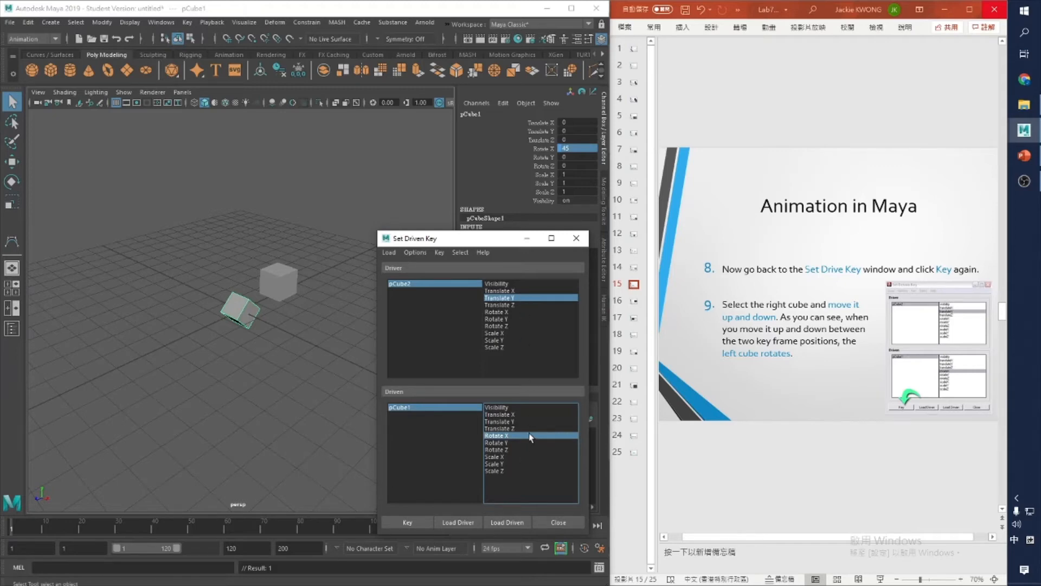
# - Test the driven key by moving pCube2 down along Y to a Translate Y of about 0.67
pyautogui.click(272, 290)
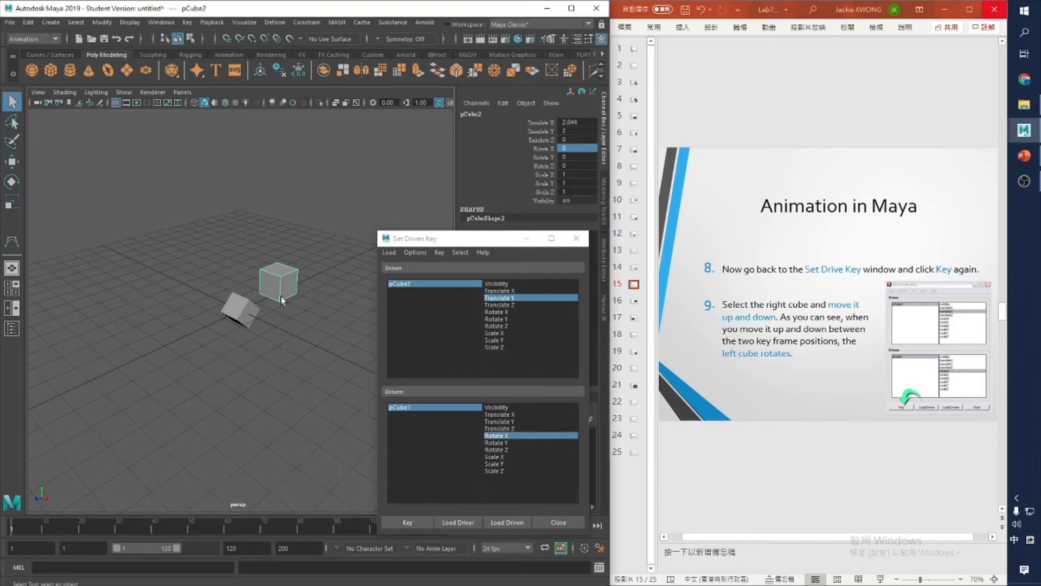
pyautogui.moveTo(497, 238); pyautogui.dragTo(736, 164)
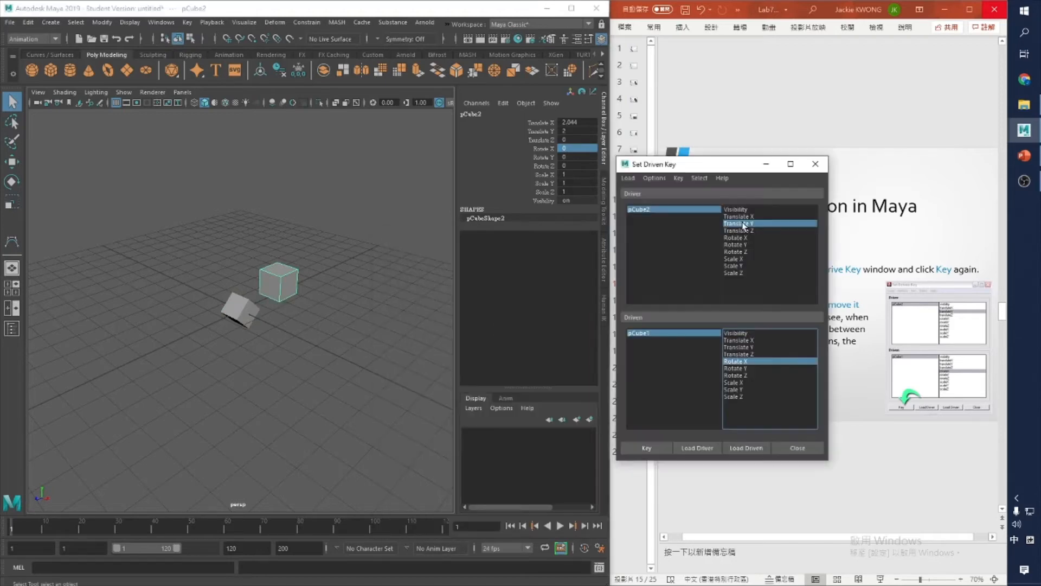
pyautogui.click(281, 288)
pyautogui.press('w')
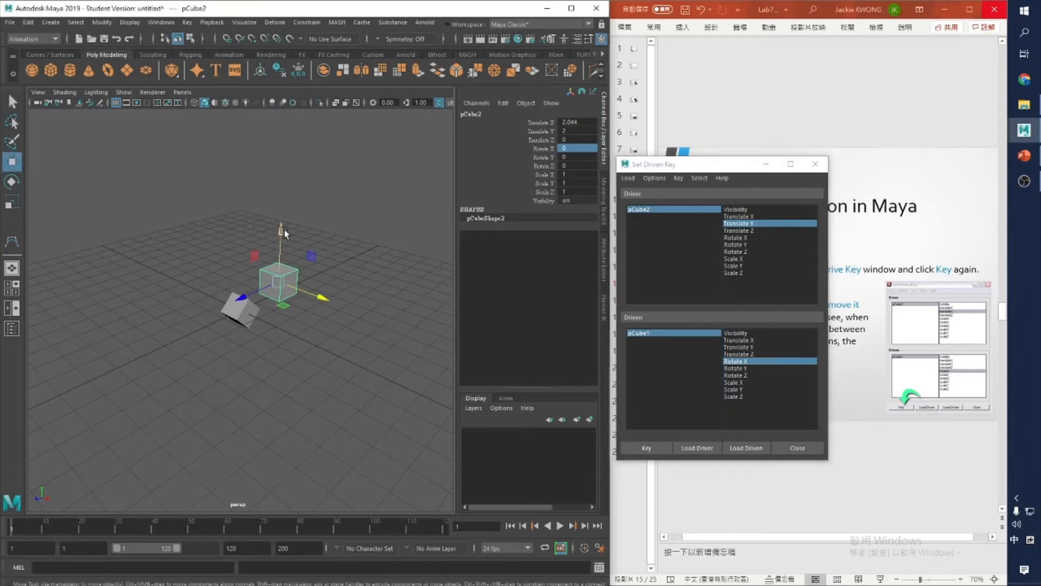
pyautogui.moveTo(282, 228); pyautogui.dragTo(297, 263)
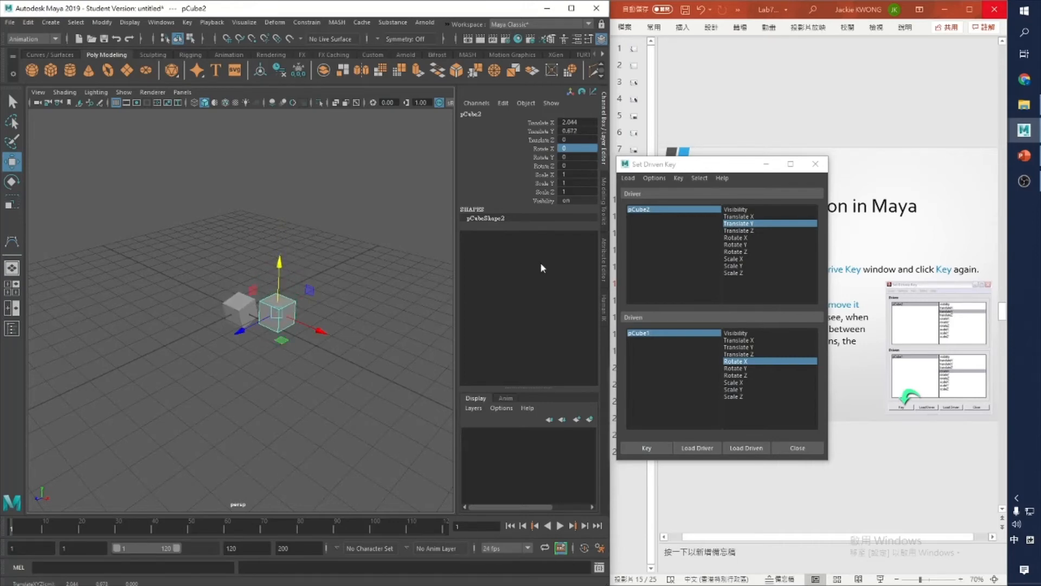
# - Advance the PowerPoint to the "Drive Key" slide, return to Maya and open the Hypergraph: Connections editor for pCube2
pyautogui.click(880, 425)
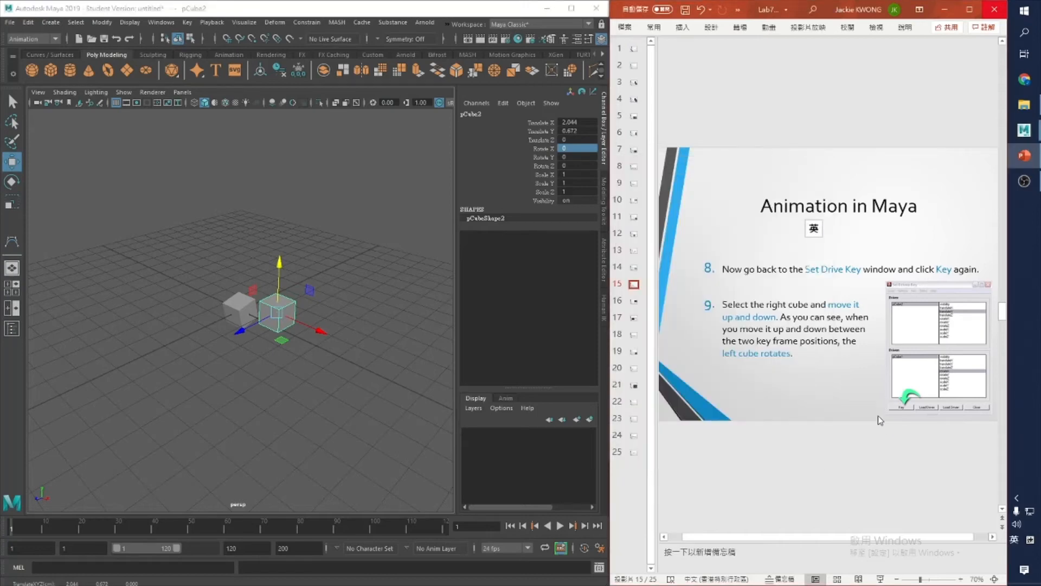
pyautogui.scroll(-1, 877, 416)
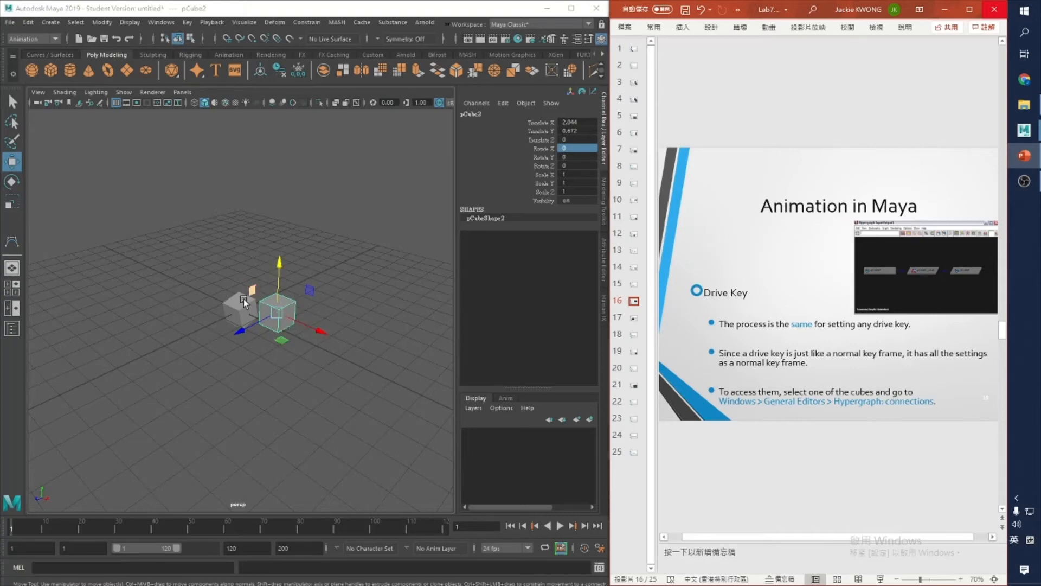
pyautogui.click(183, 40)
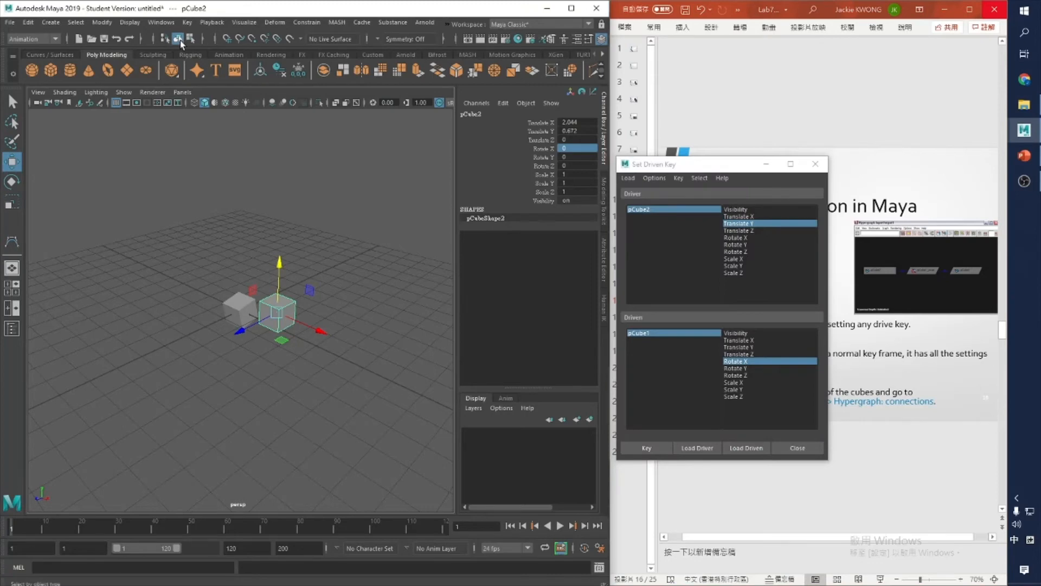
pyautogui.click(166, 24)
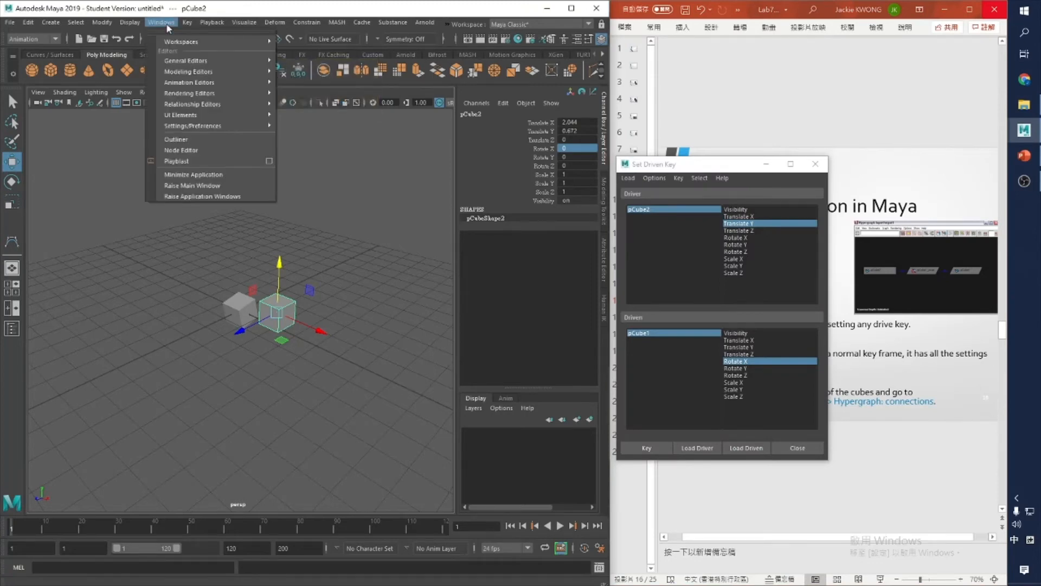
pyautogui.moveTo(178, 64)
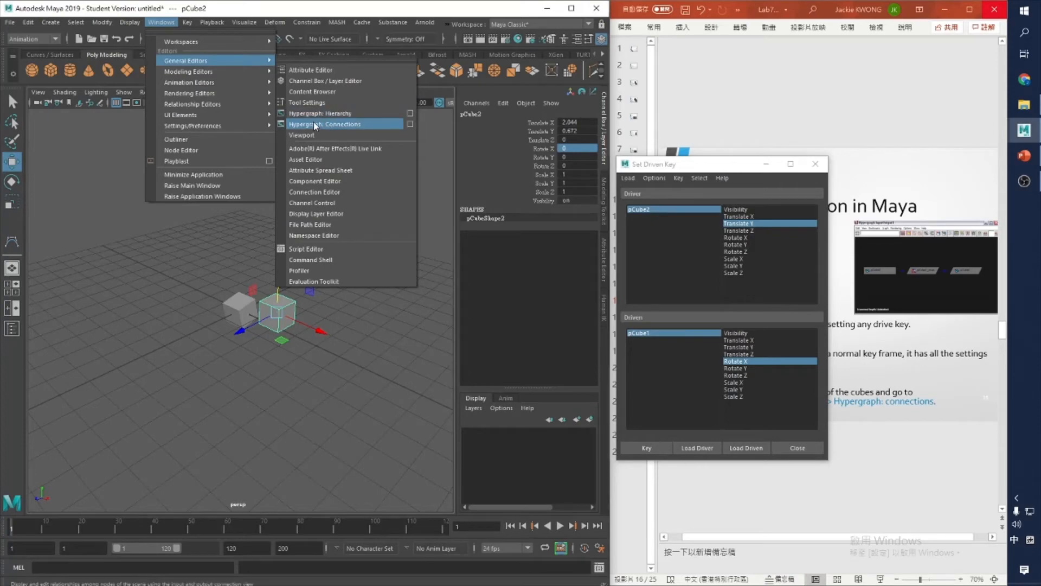
pyautogui.click(352, 126)
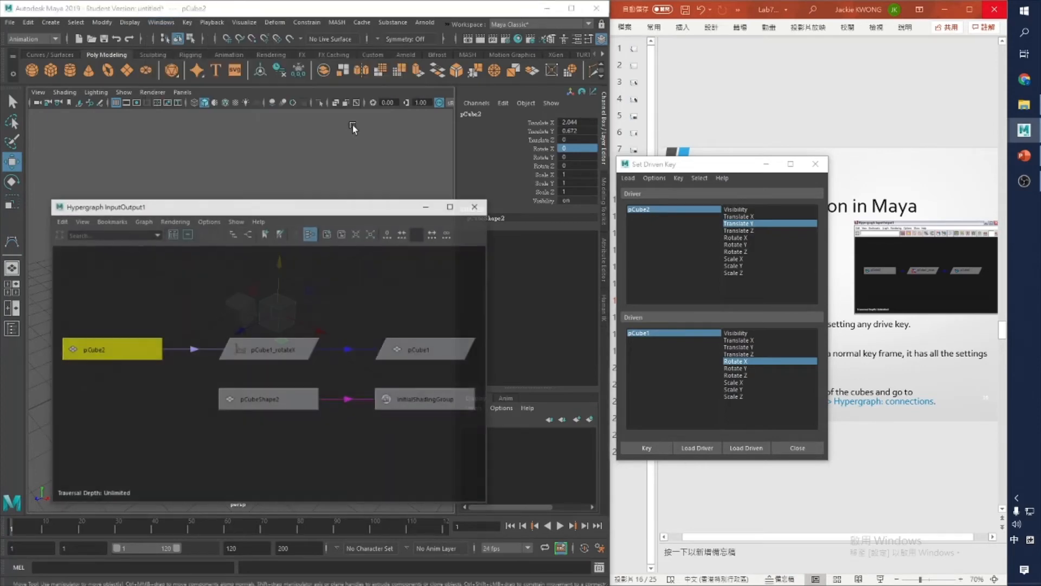
pyautogui.moveTo(326, 212); pyautogui.dragTo(346, 121)
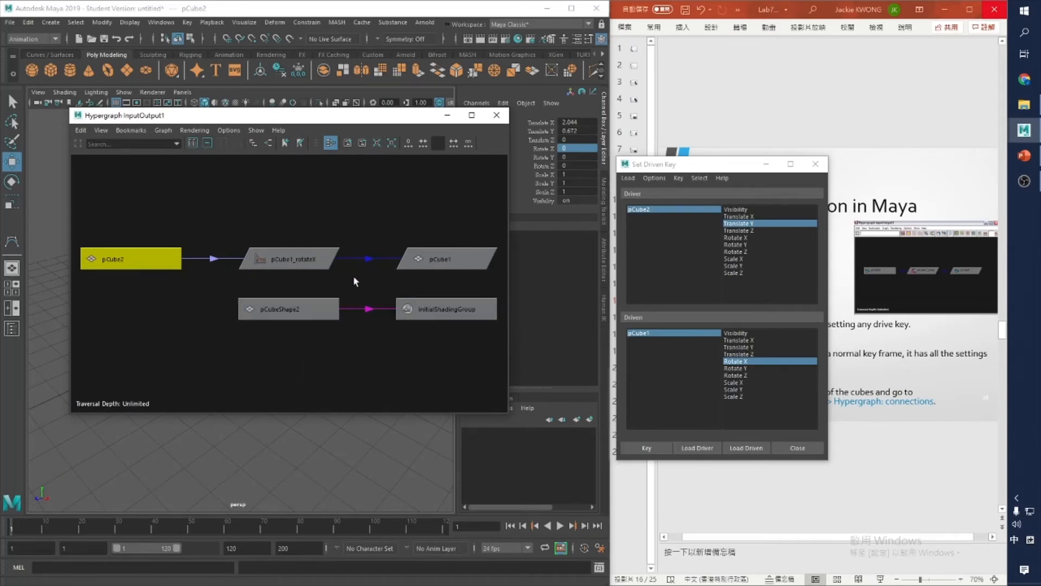
# - Select the pCube1_rotateX node and examine its keys and infinity settings in the Attribute Editor, keeping the Hypergraph out of the way
pyautogui.click(303, 264)
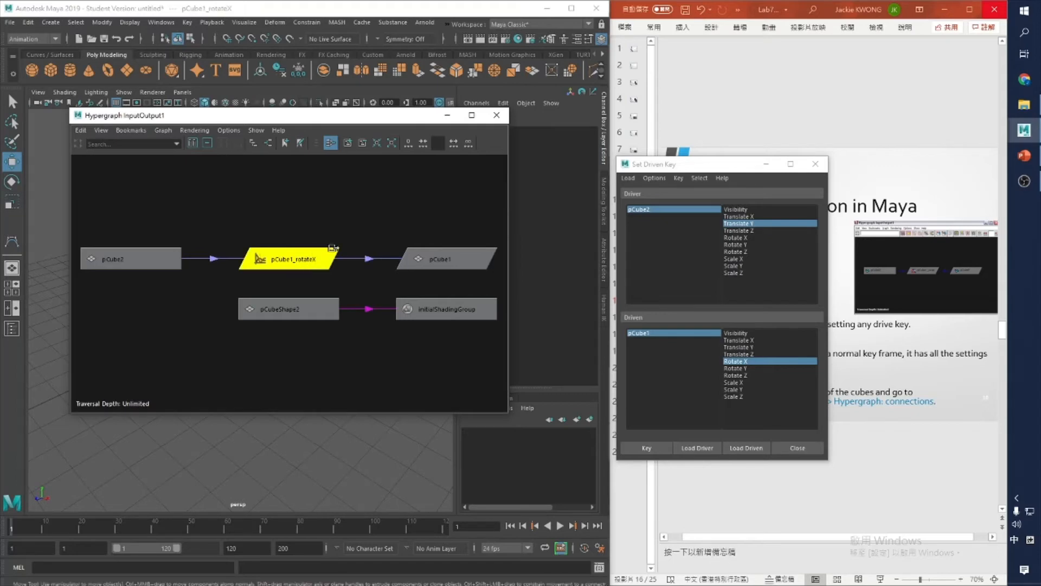
pyautogui.moveTo(413, 119); pyautogui.dragTo(360, 121)
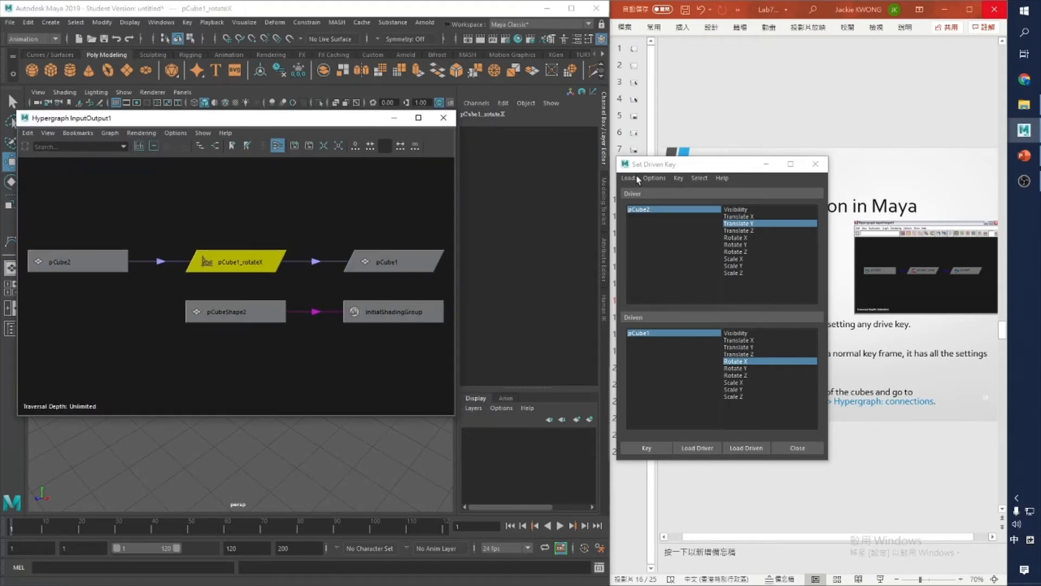
pyautogui.click(605, 271)
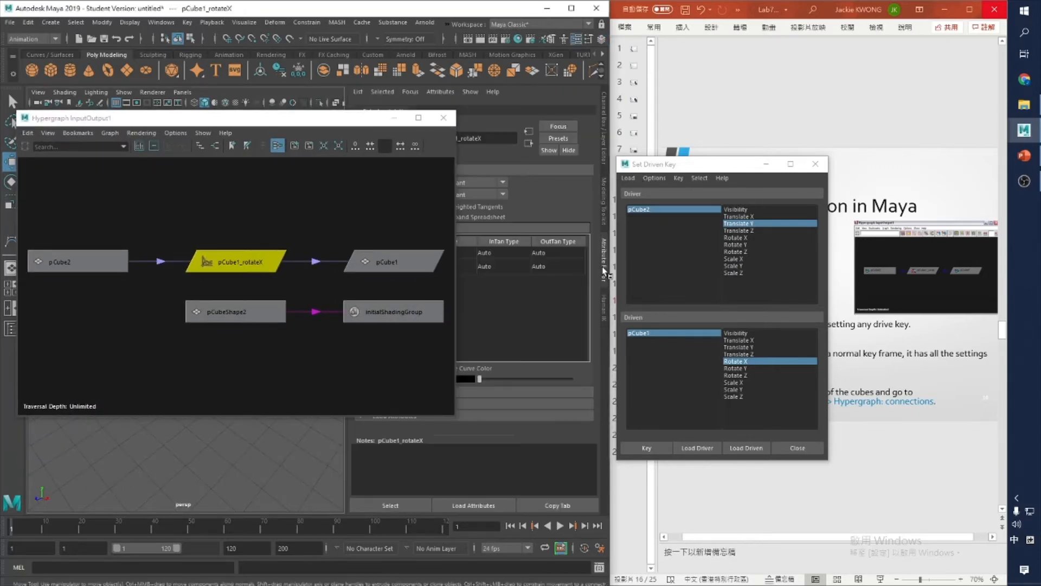
pyautogui.moveTo(300, 120); pyautogui.dragTo(578, 309)
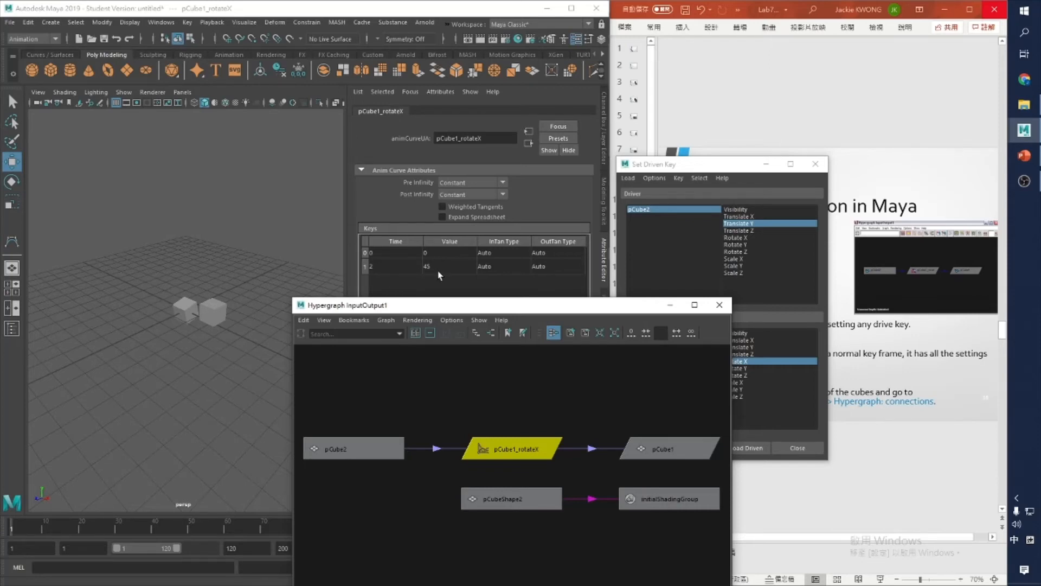
# - Switch to PowerPoint and advance to the slide explaining the pre infinity and post infinity options
pyautogui.click(944, 451)
pyautogui.scroll(-1, 786, 321)
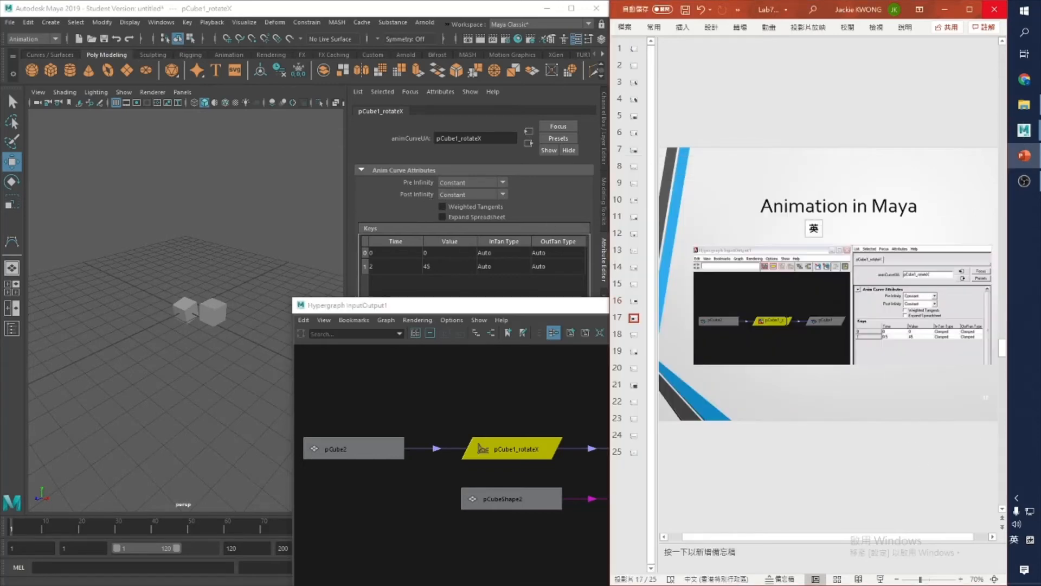
pyautogui.scroll(-1, 791, 313)
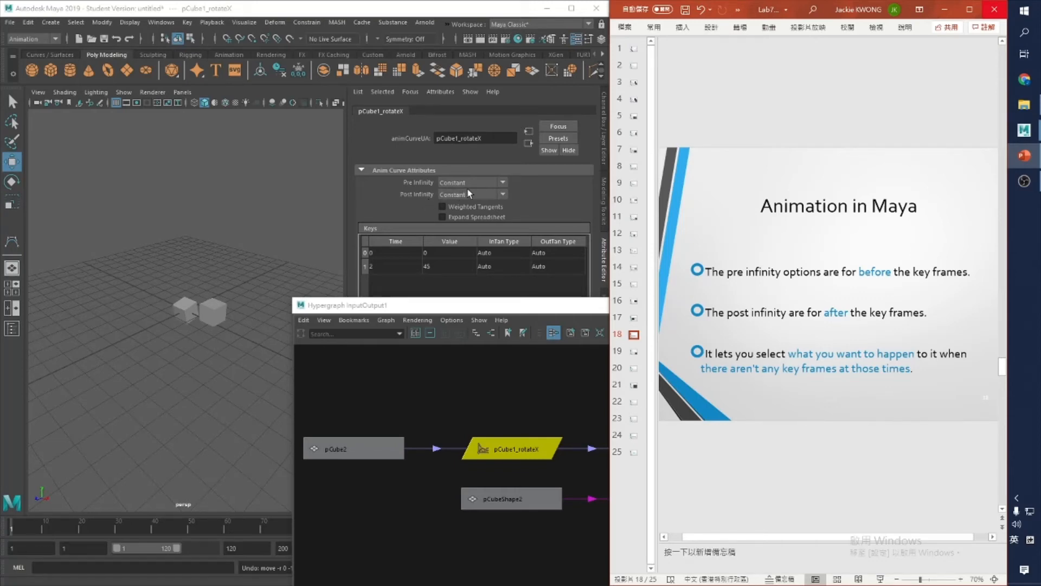
# - Back in Maya, move pCube2 down and then up along Y past both keyed heights to test the constant infinity behaviour
pyautogui.click(214, 310)
pyautogui.moveTo(218, 277); pyautogui.dragTo(216, 314)
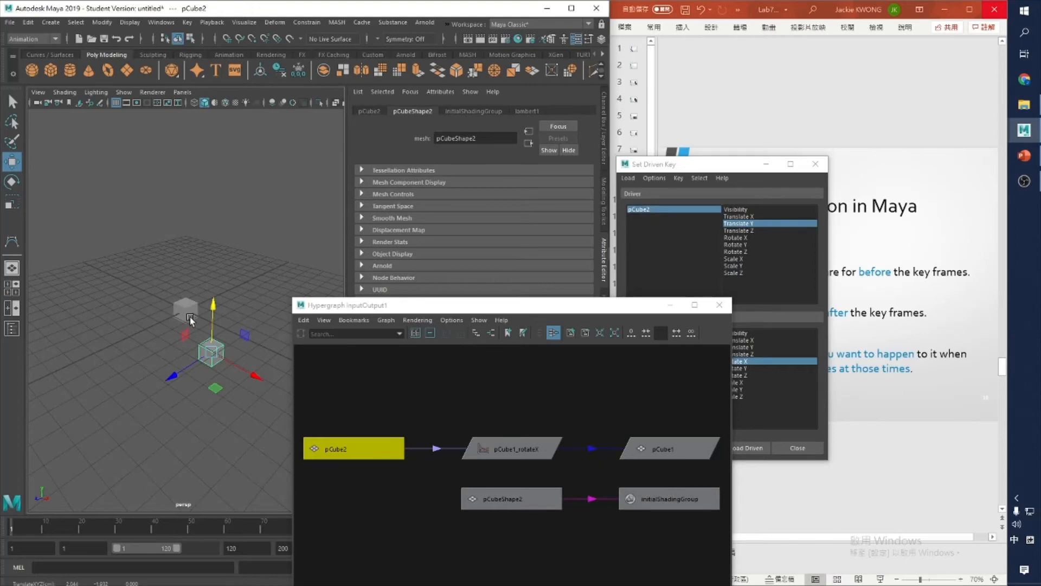
pyautogui.moveTo(212, 311); pyautogui.dragTo(226, 220)
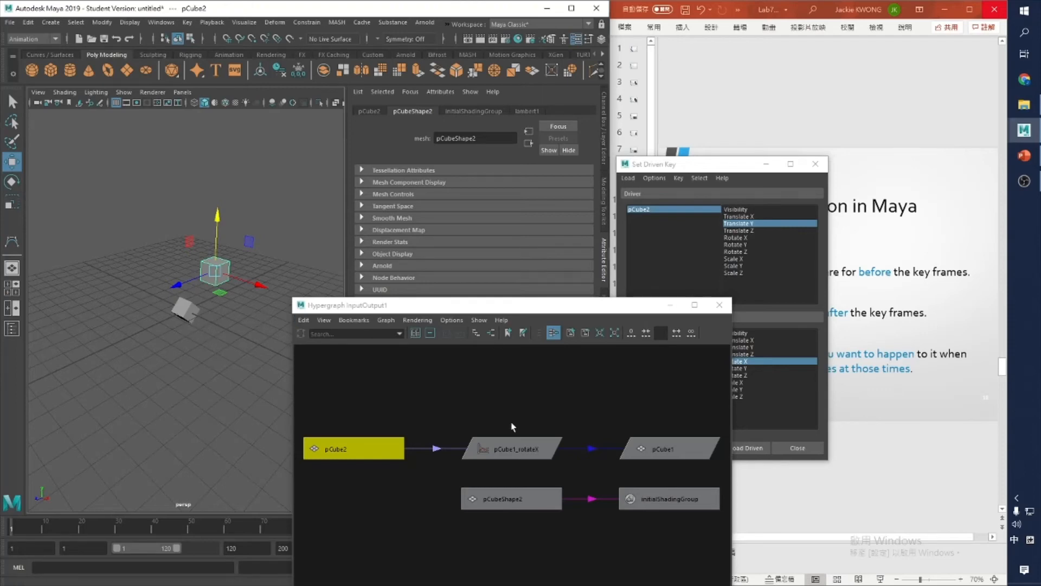
# - Set both Pre Infinity and Post Infinity of the pCube1_rotateX curve to Cycle and test it by moving pCube2 along Y
pyautogui.click(503, 448)
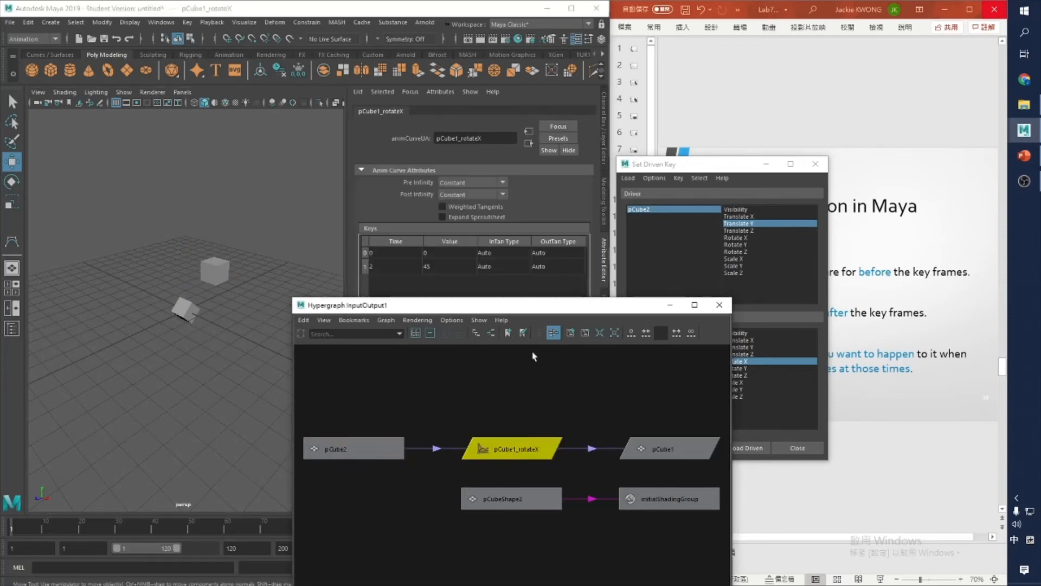
pyautogui.click(500, 183)
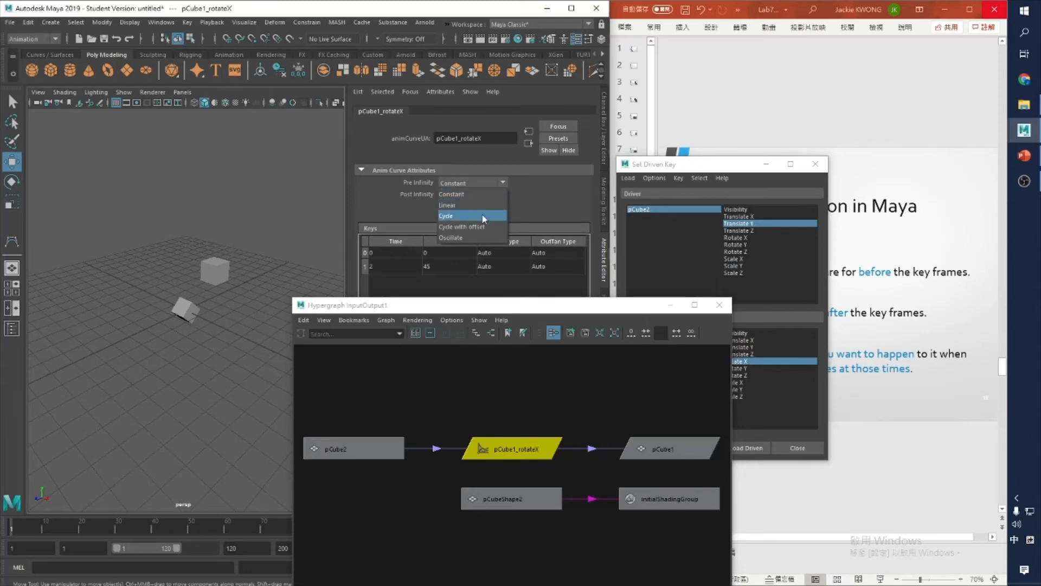
pyautogui.click(460, 217)
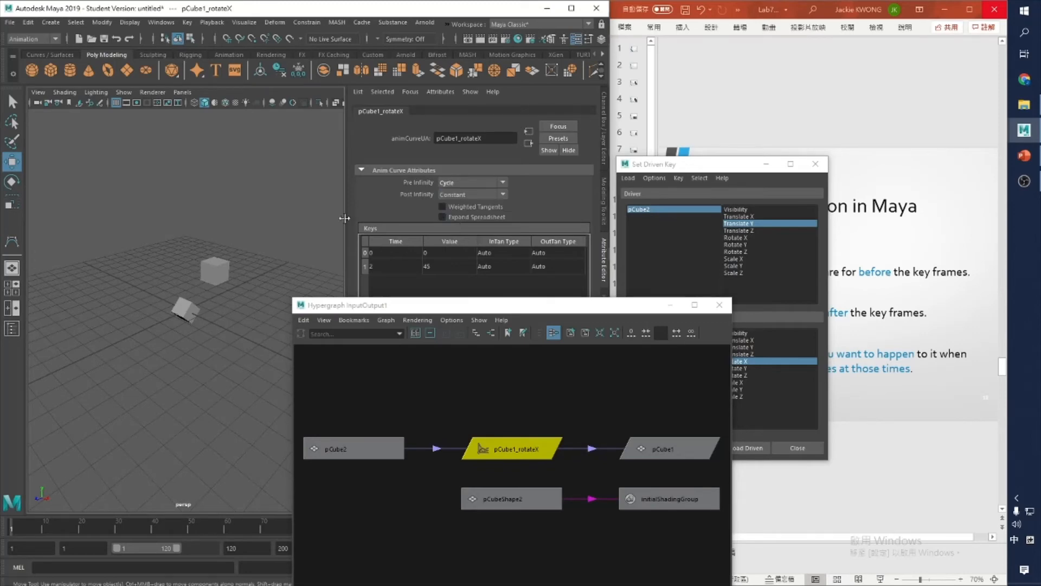
pyautogui.click(470, 193)
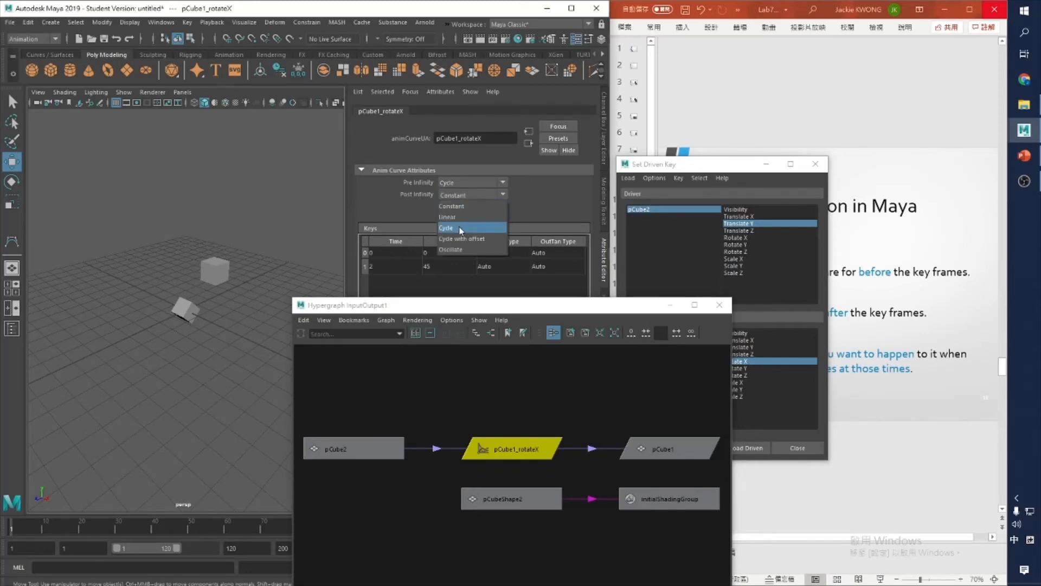
pyautogui.click(461, 228)
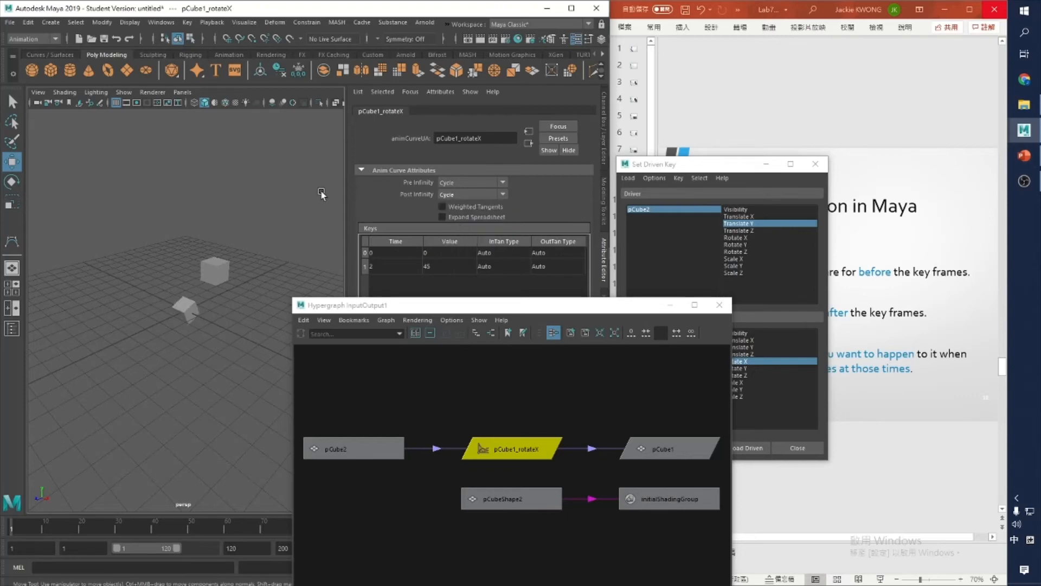
pyautogui.click(220, 268)
pyautogui.moveTo(218, 233); pyautogui.dragTo(217, 264)
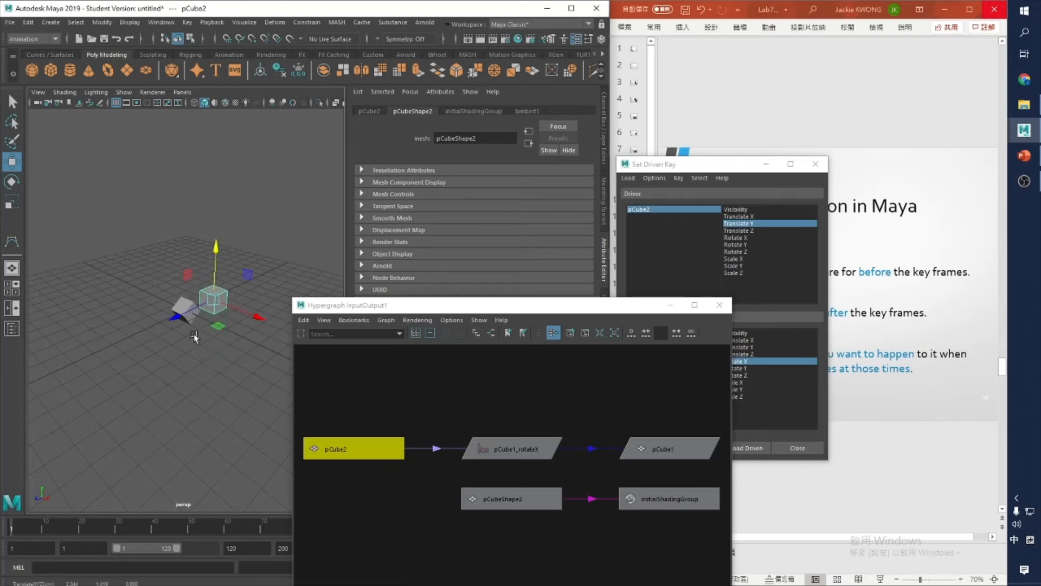
# - Set both Pre Infinity and Post Infinity of the pCube1_rotateX curve to Cycle with offset
pyautogui.click(519, 443)
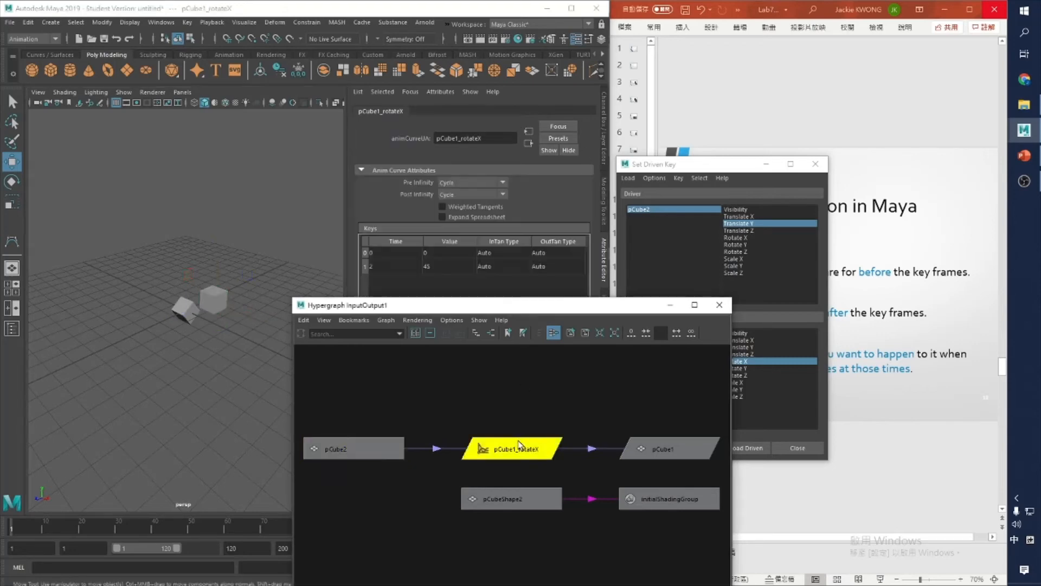
pyautogui.click(493, 182)
pyautogui.click(475, 232)
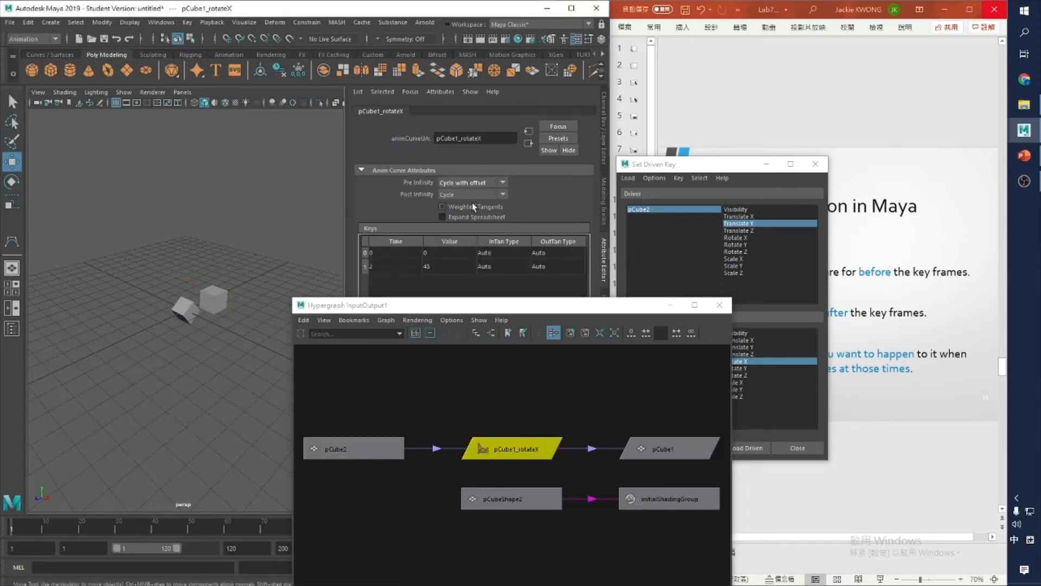
pyautogui.click(471, 194)
pyautogui.click(468, 238)
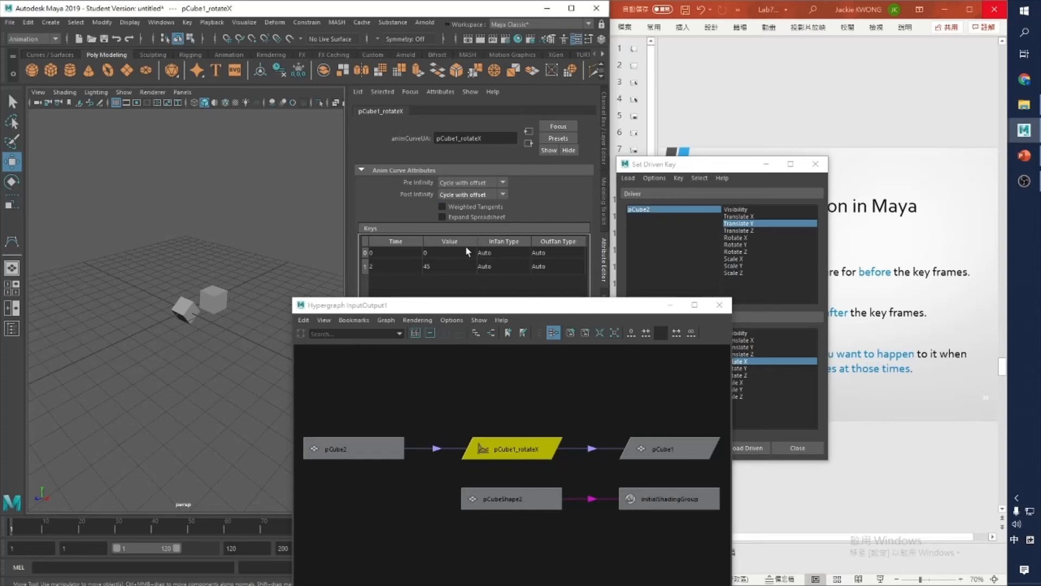
# - Move pCube2 up and down along Y past the keyed heights to test how pCube1 rotates with the new infinity setting
pyautogui.click(218, 298)
pyautogui.moveTo(218, 298)
pyautogui.mouseDown()
pyautogui.moveTo(219, 418)
pyautogui.moveTo(222, 160)
pyautogui.moveTo(216, 283)
pyautogui.mouseUp()
pyautogui.click(547, 453)
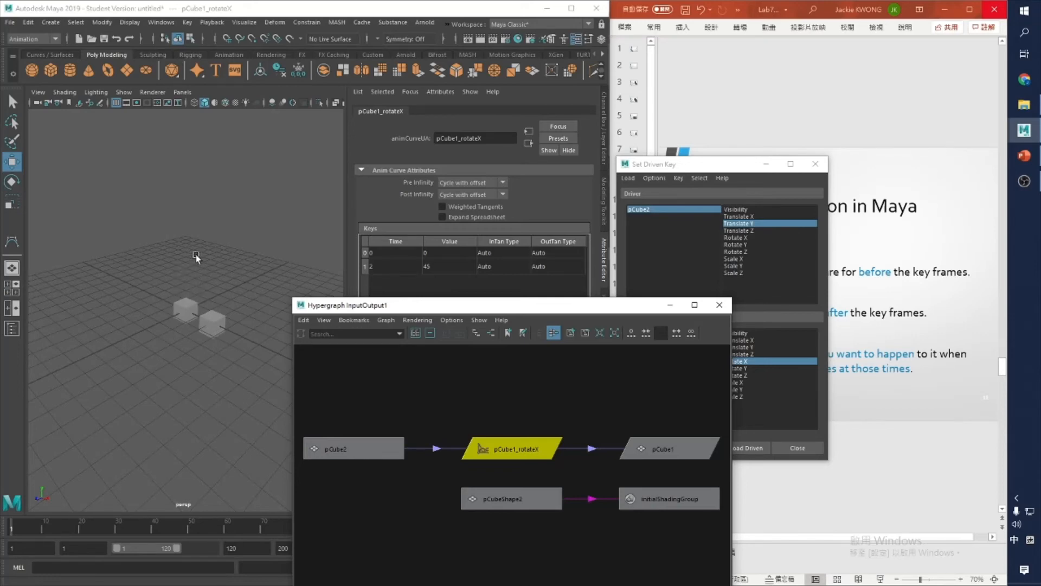
pyautogui.click(213, 331)
pyautogui.moveTo(216, 285); pyautogui.dragTo(216, 251)
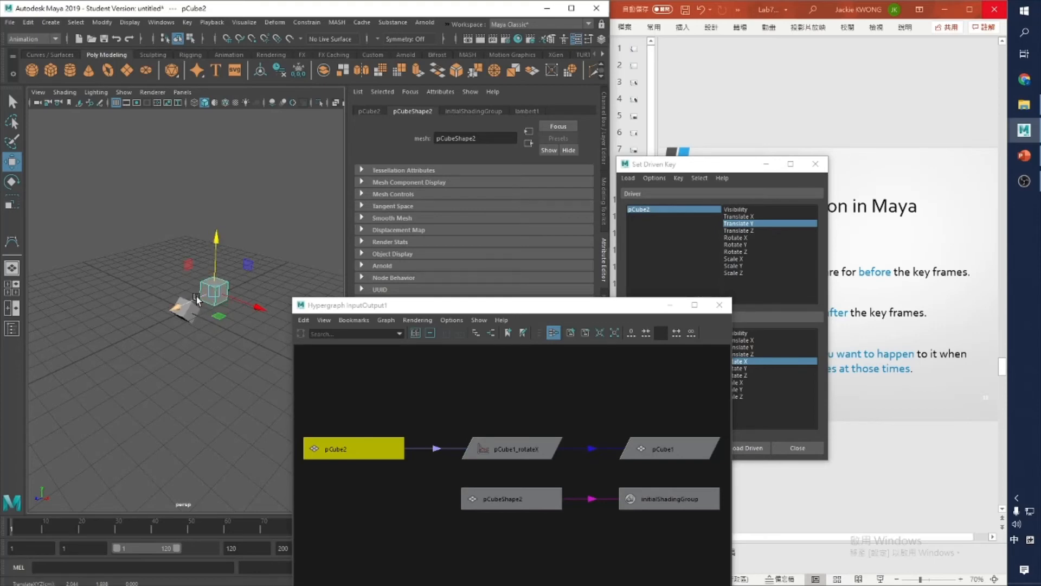
pyautogui.moveTo(215, 265); pyautogui.dragTo(211, 315)
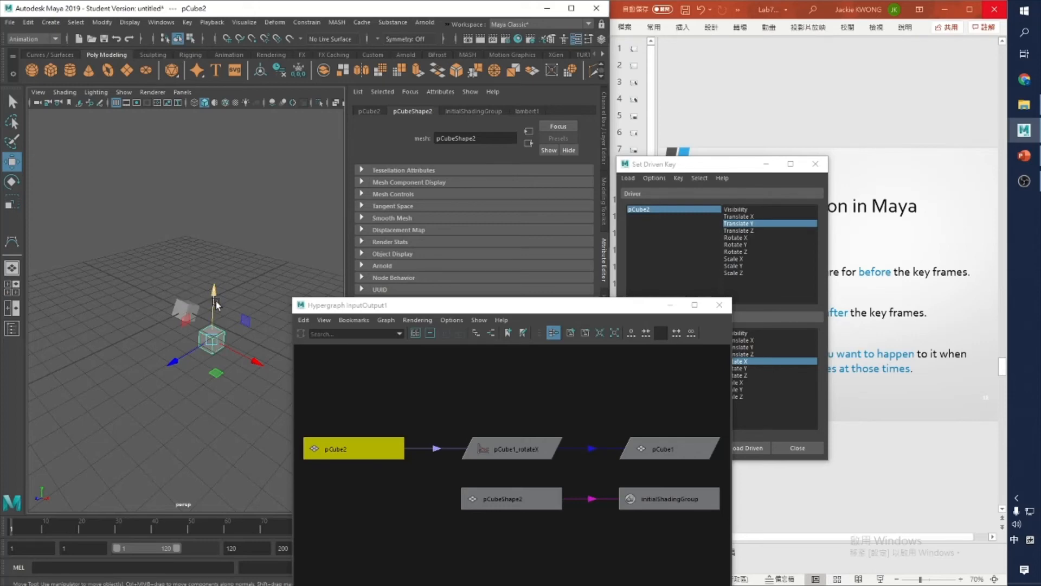
pyautogui.click(214, 296)
pyautogui.moveTo(230, 338); pyautogui.dragTo(208, 198)
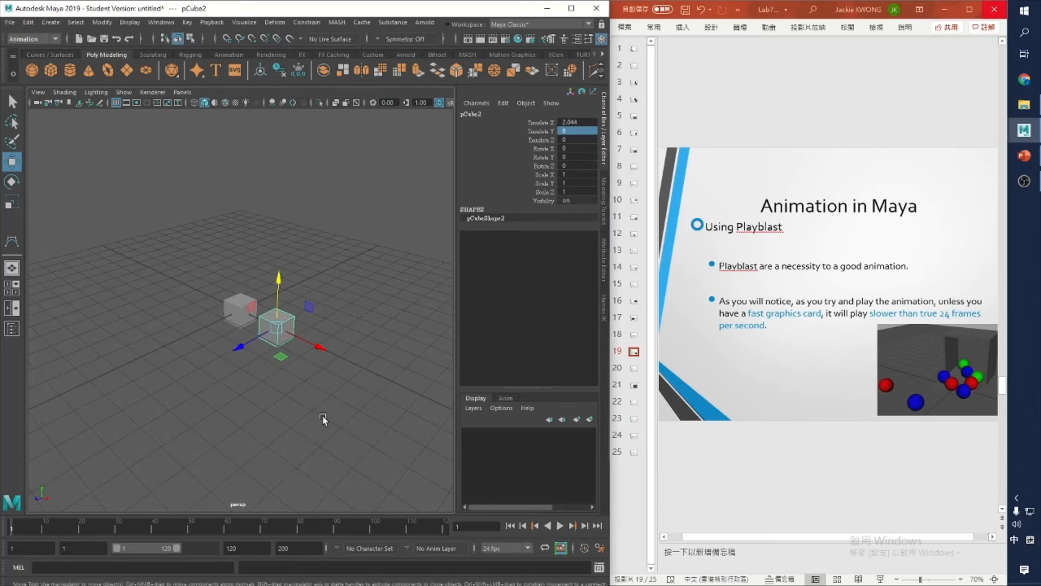
# - Play the timeline briefly to check the playback, and key all of pCube2's channels at frame 1
pyautogui.click(558, 529)
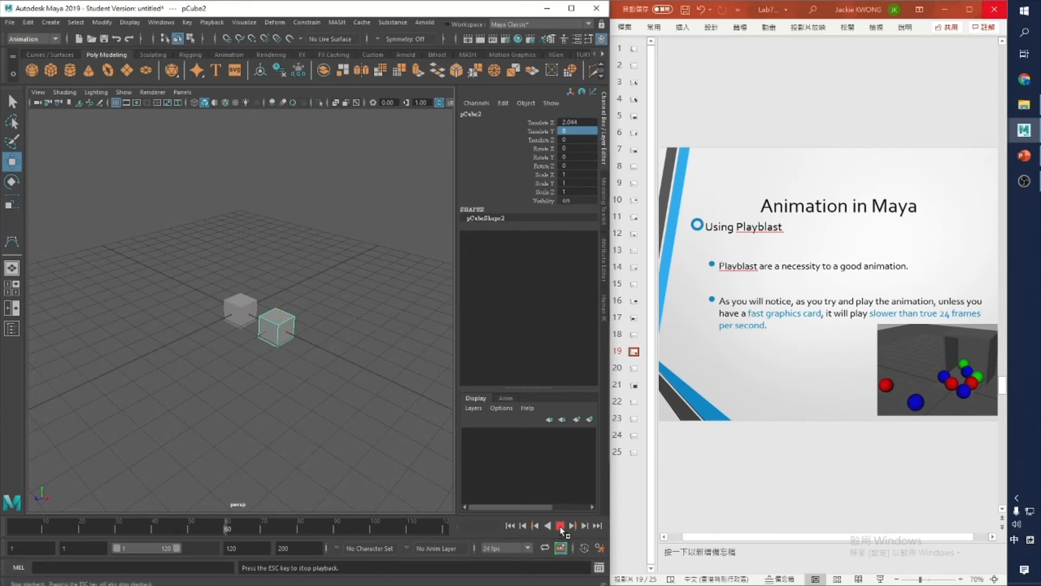
pyautogui.click(560, 526)
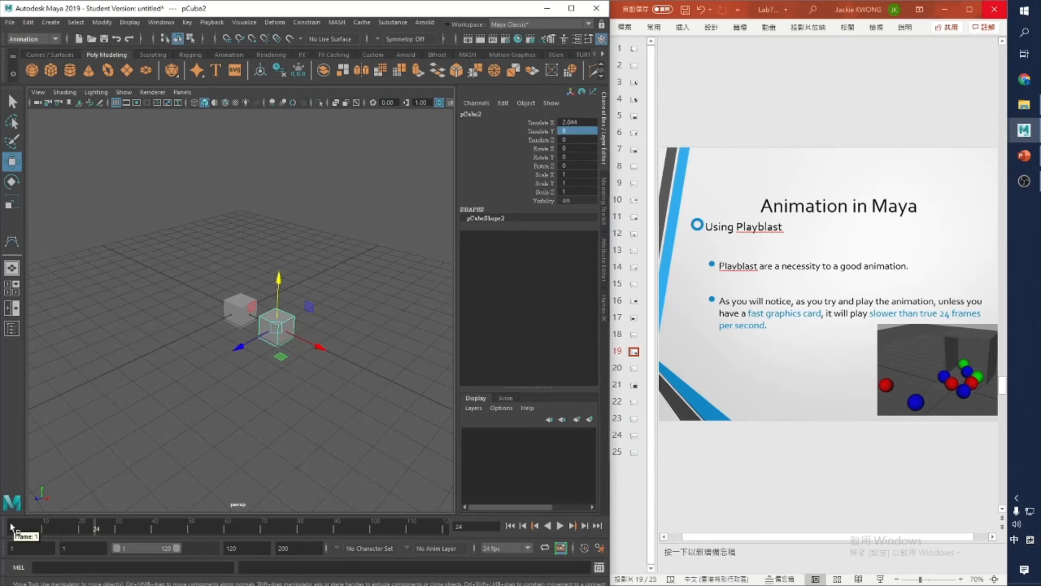
pyautogui.click(12, 526)
pyautogui.press('s')
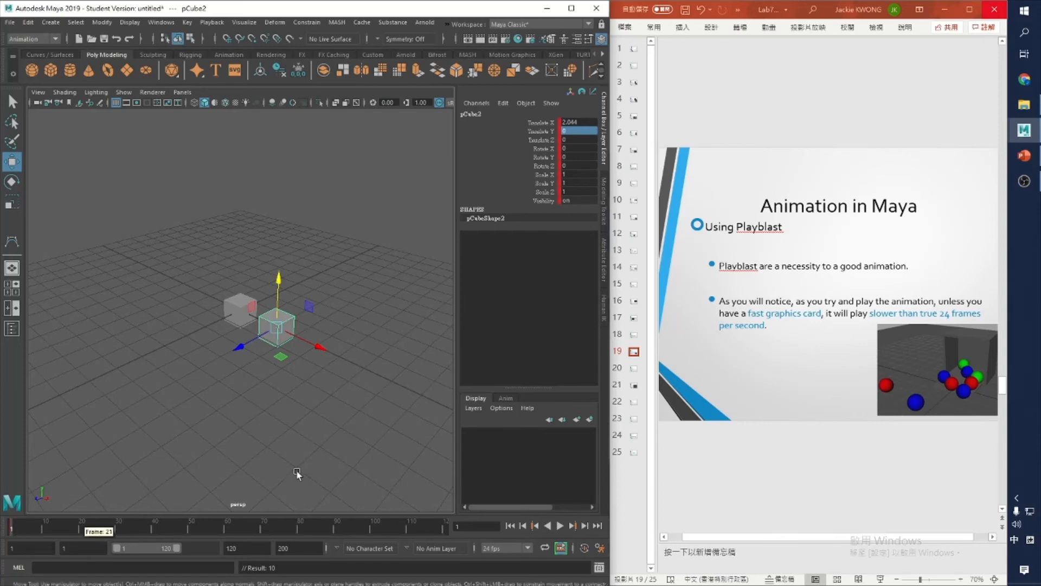
# - At frame 120, raise pCube2 to a Translate Y of 8 and key all its channels
pyautogui.click(444, 527)
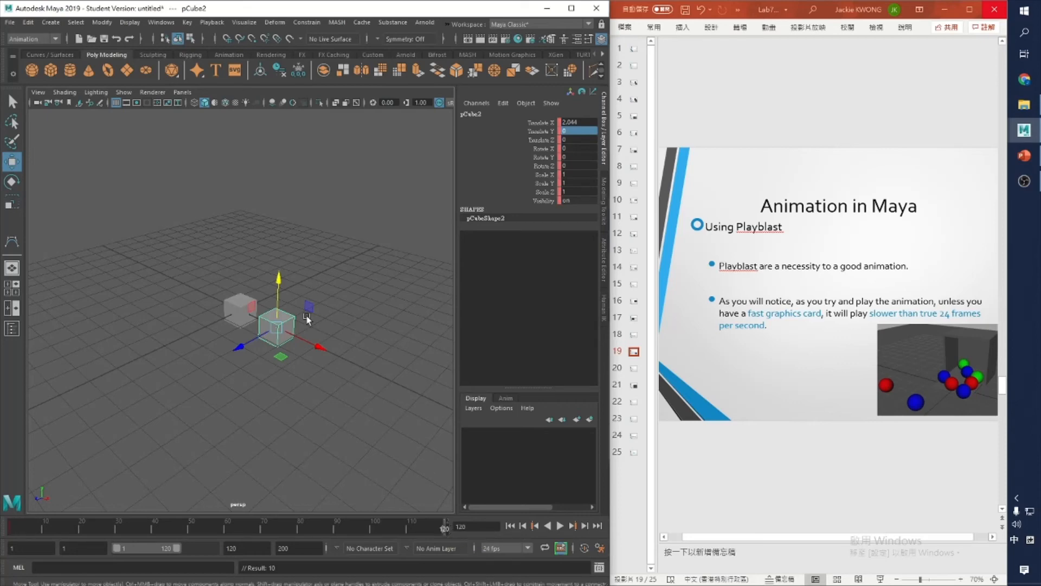
pyautogui.moveTo(280, 282); pyautogui.dragTo(299, 29)
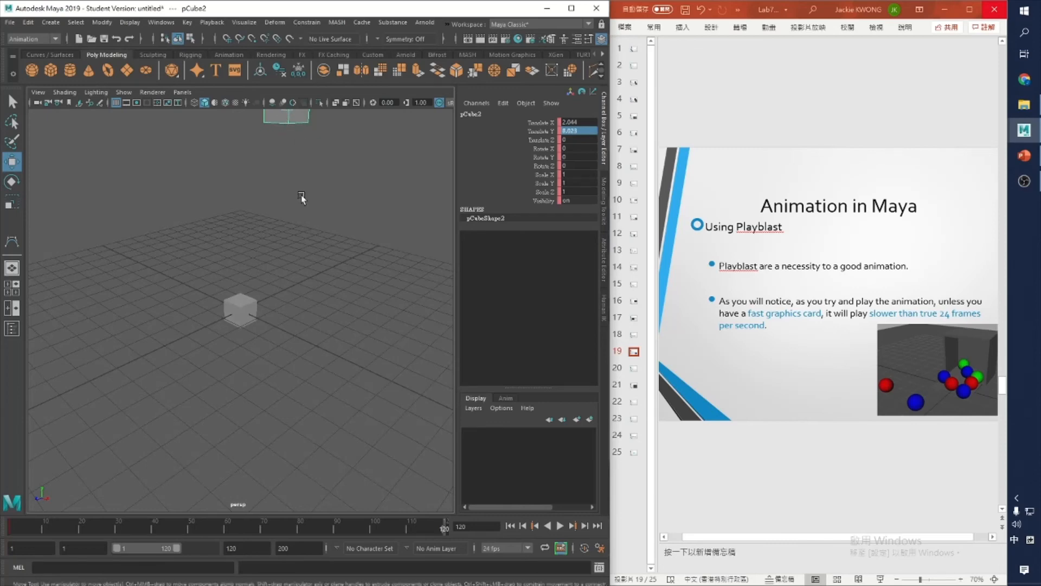
pyautogui.doubleClick(577, 132)
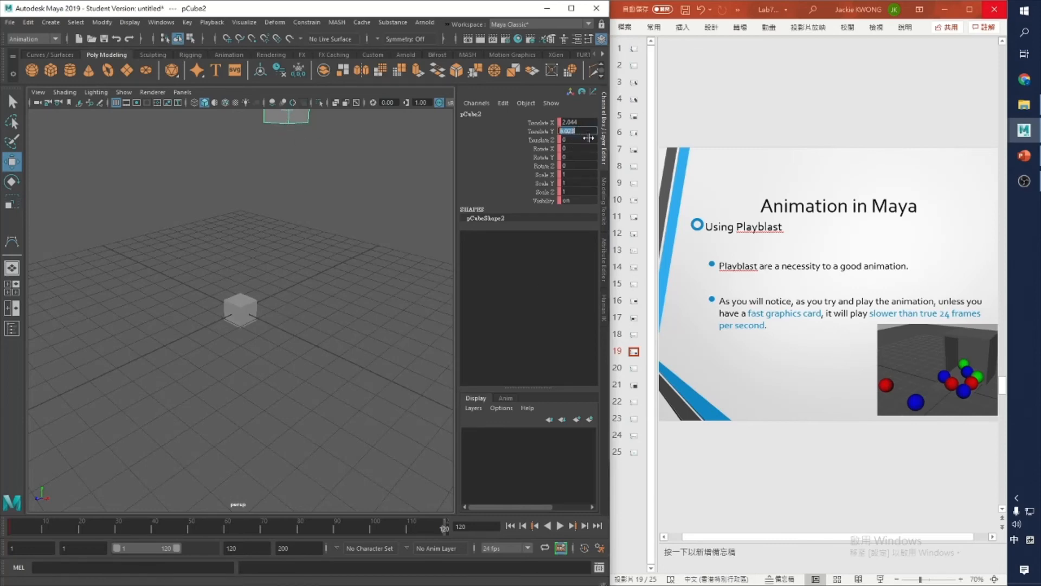
pyautogui.write('8')
pyautogui.press('Return')
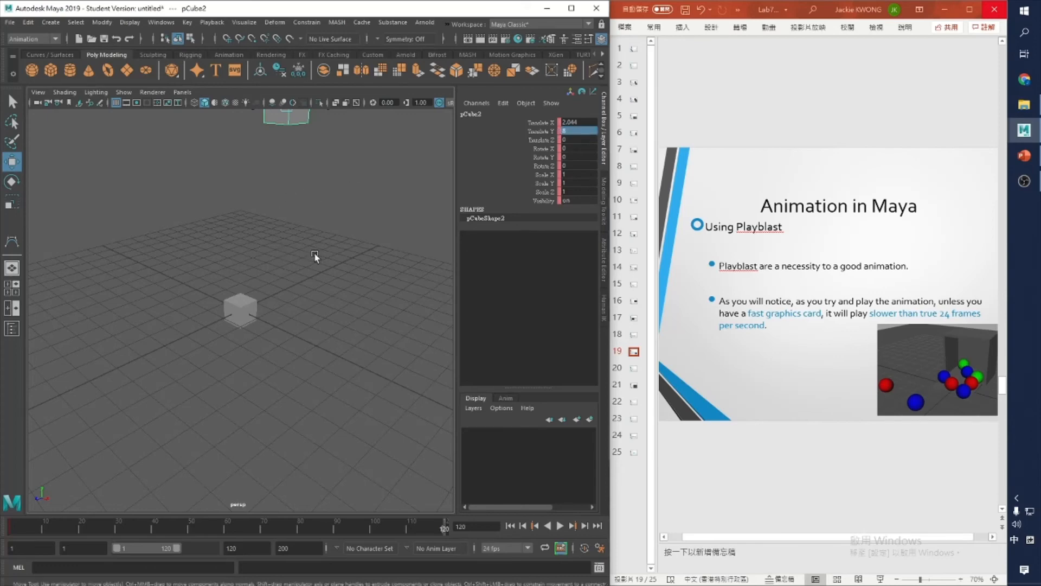
pyautogui.press('s')
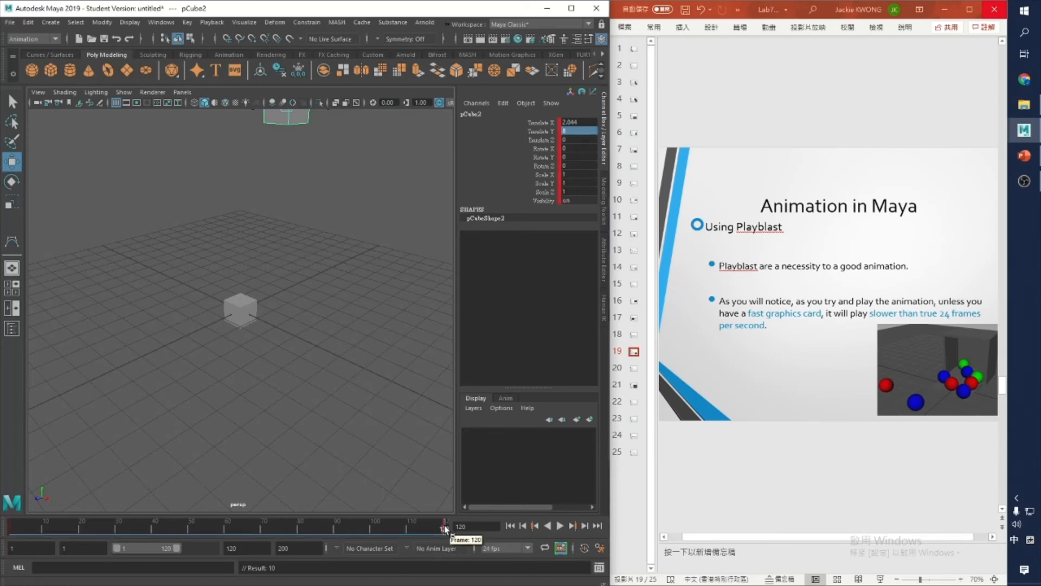
# - Preview the cube animation twice in the viewport and return the timeline to frame 1
pyautogui.click(560, 526)
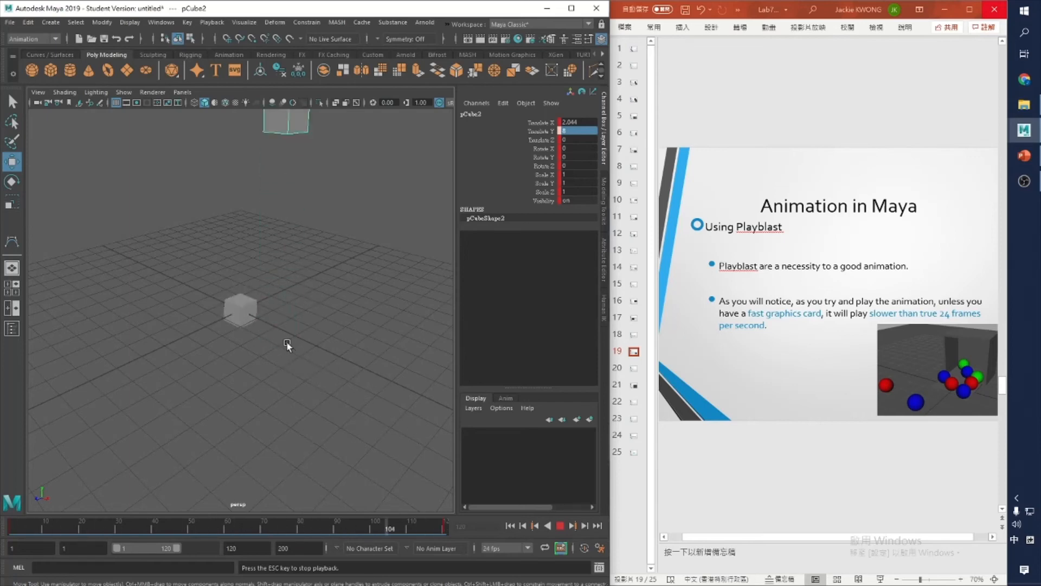
pyautogui.click(561, 525)
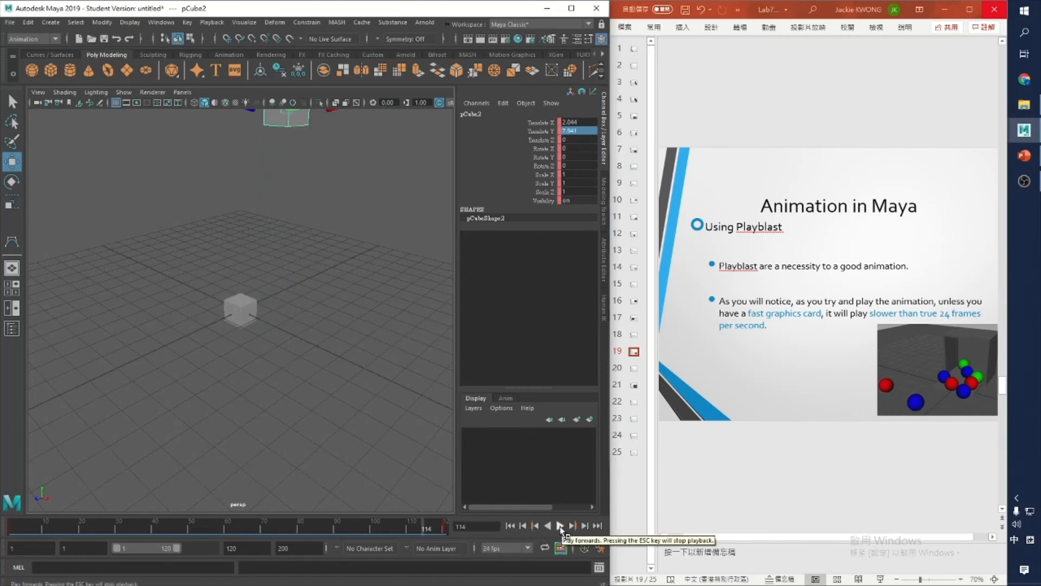
pyautogui.click(560, 525)
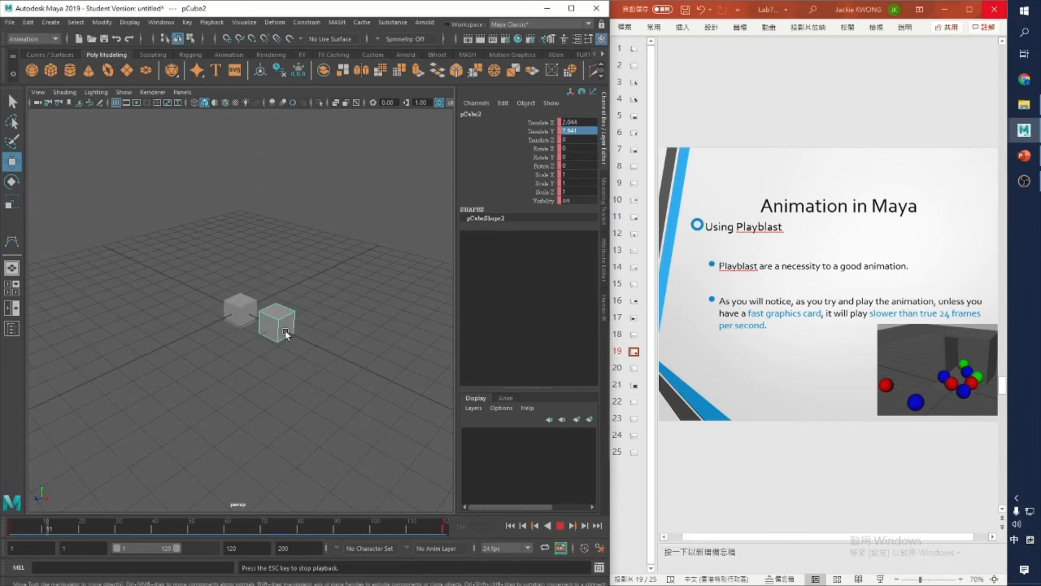
pyautogui.click(560, 526)
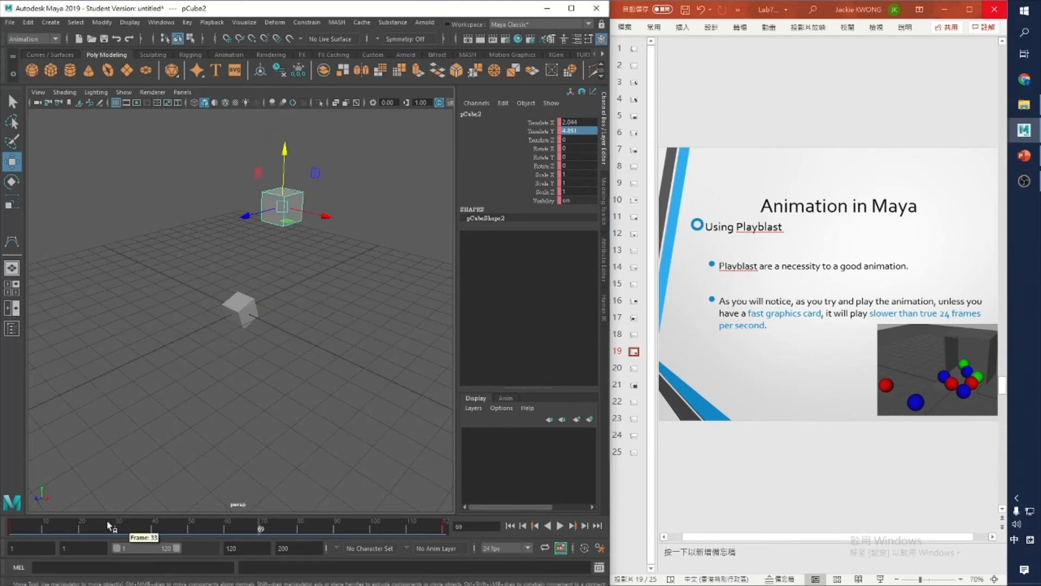
pyautogui.moveTo(11, 530)
pyautogui.mouseDown()
pyautogui.moveTo(447, 528)
pyautogui.moveTo(5, 527)
pyautogui.mouseUp()
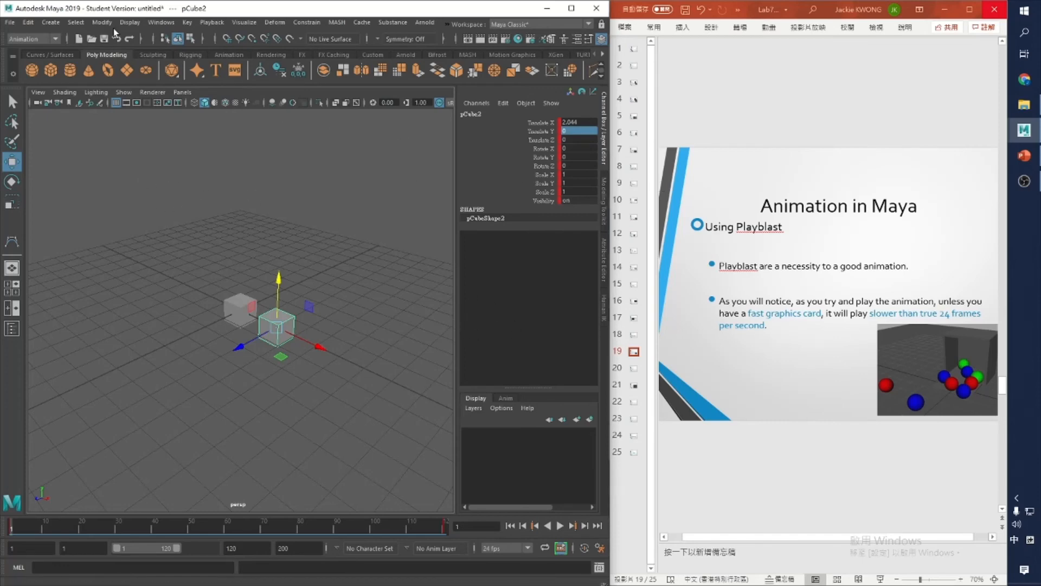
# - Open the Playblast options and bring up the slide explaining time range and view
pyautogui.click(168, 22)
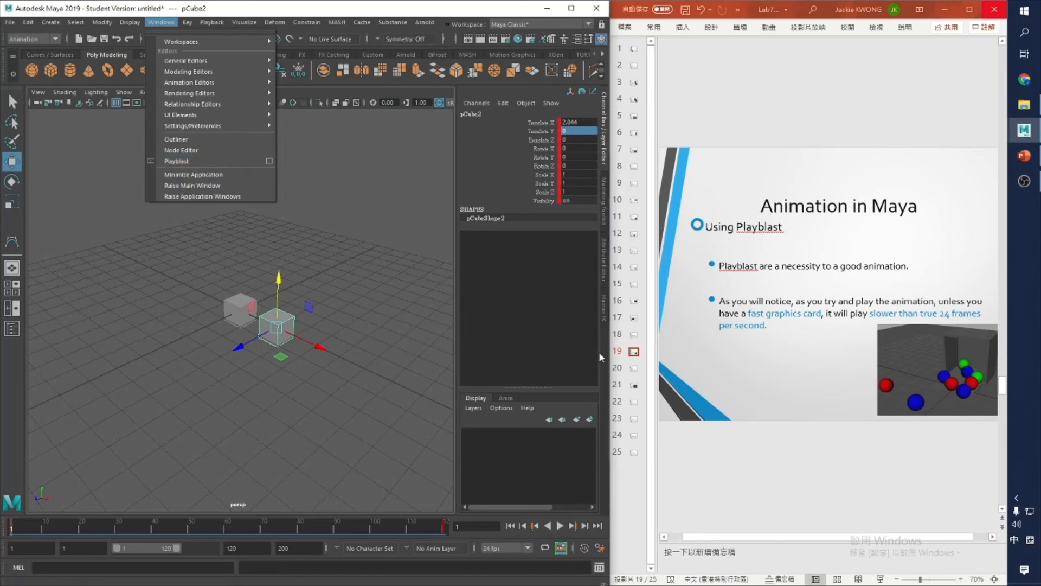
pyautogui.click(269, 161)
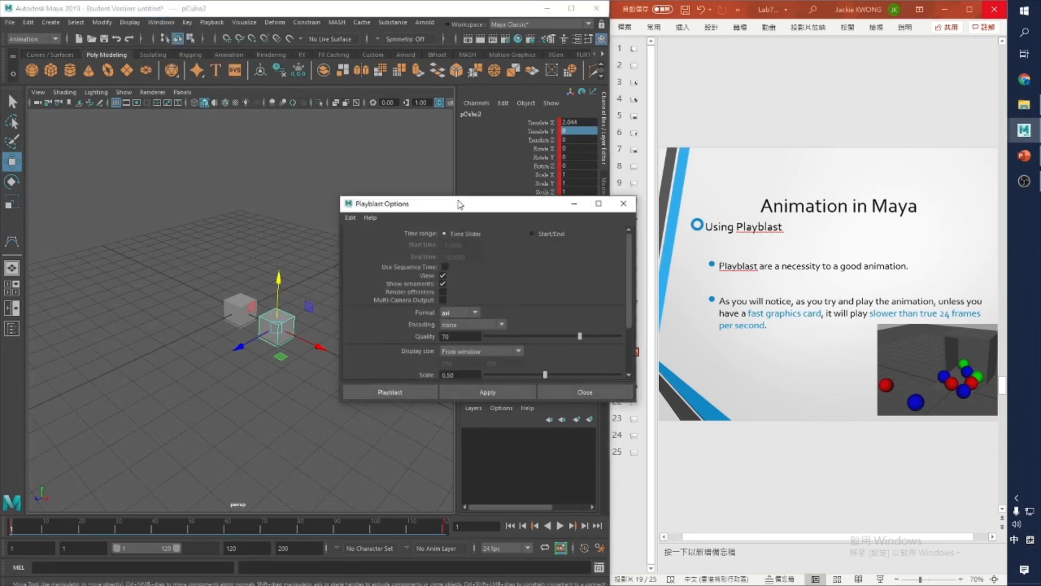
pyautogui.moveTo(465, 207); pyautogui.dragTo(399, 134)
pyautogui.click(633, 370)
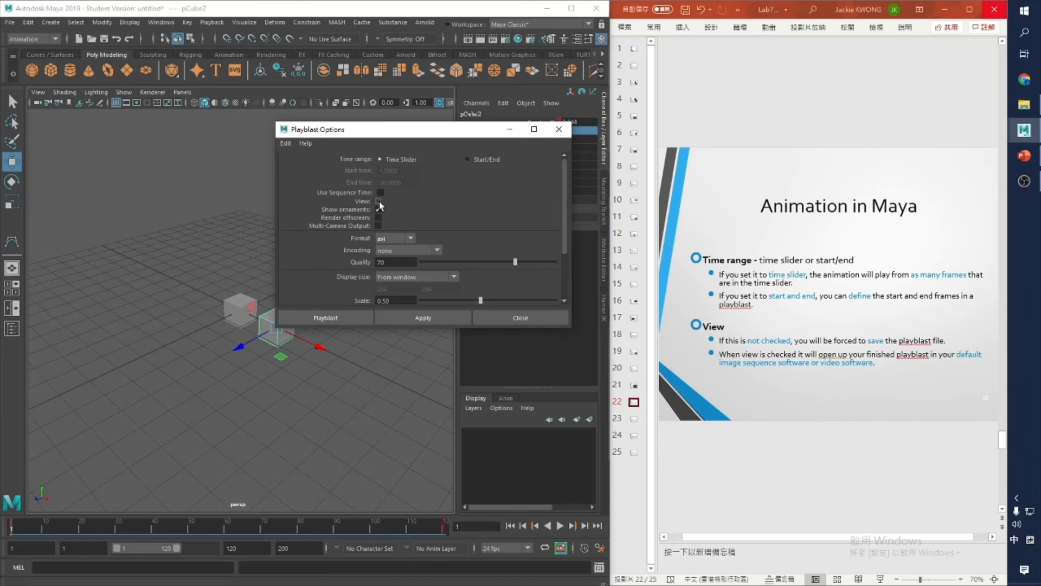
# - Leave View enabled and Show ornaments off in the Playblast options, and advance to the slide on ornaments and display size
pyautogui.click(378, 201)
pyautogui.click(379, 201)
pyautogui.scroll(-1, 764, 314)
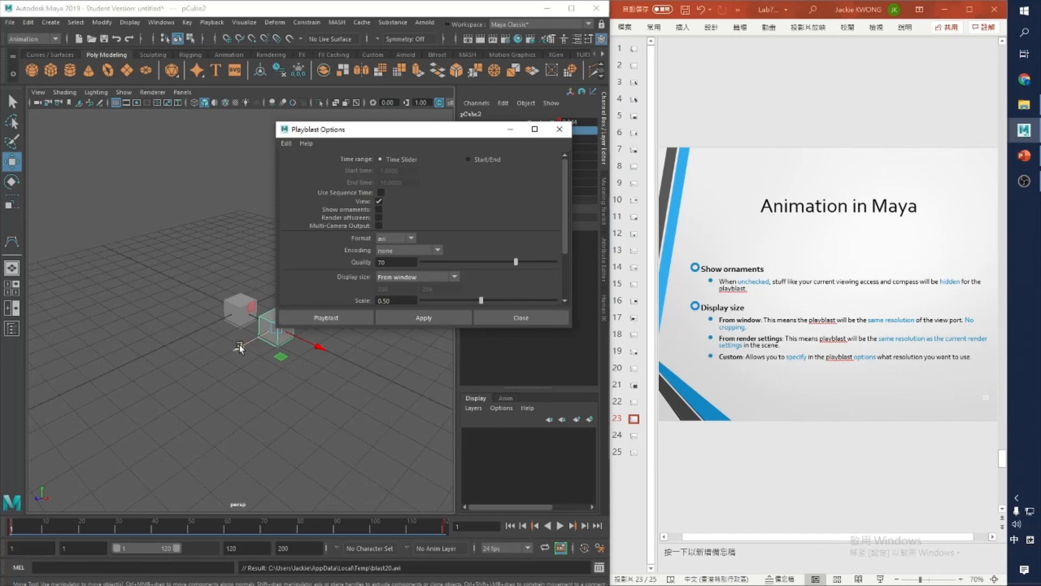
# - Try the Custom display size for the playblast with its width and height fields, and restore From window
pyautogui.scroll(-3, 322, 262)
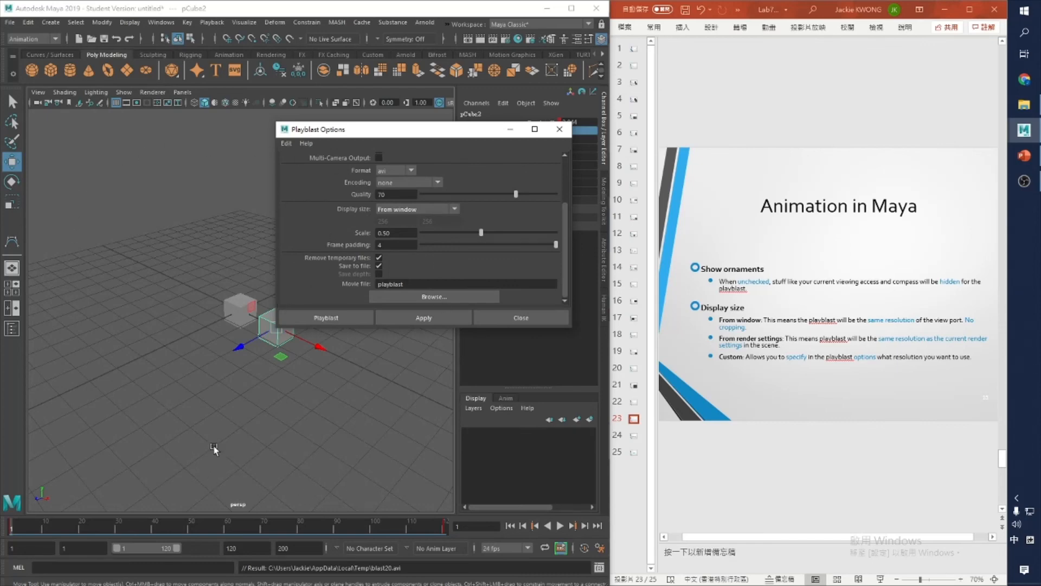
pyautogui.click(414, 211)
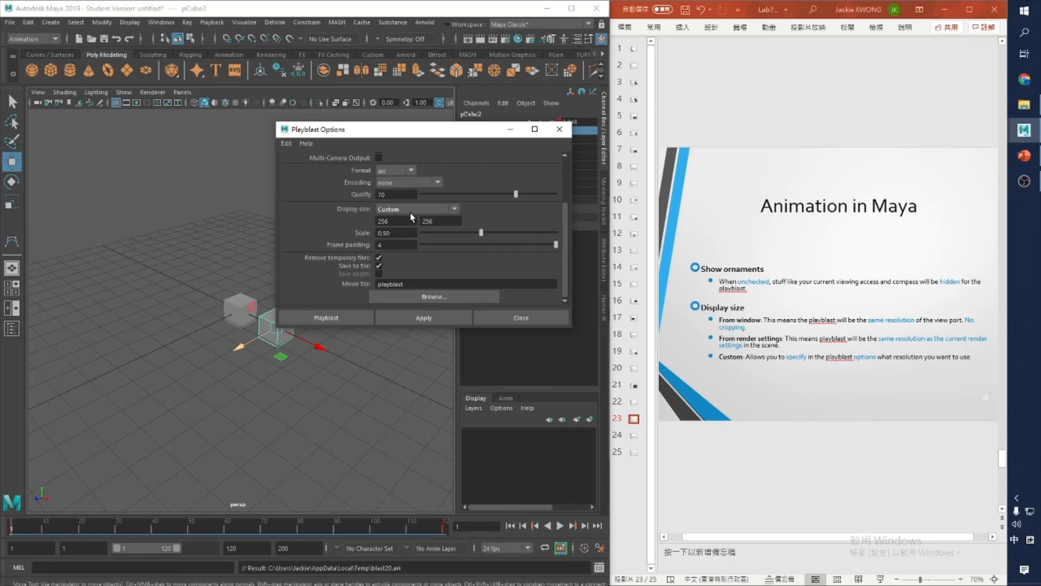
pyautogui.click(401, 222)
pyautogui.click(450, 221)
pyautogui.click(448, 210)
pyautogui.click(445, 222)
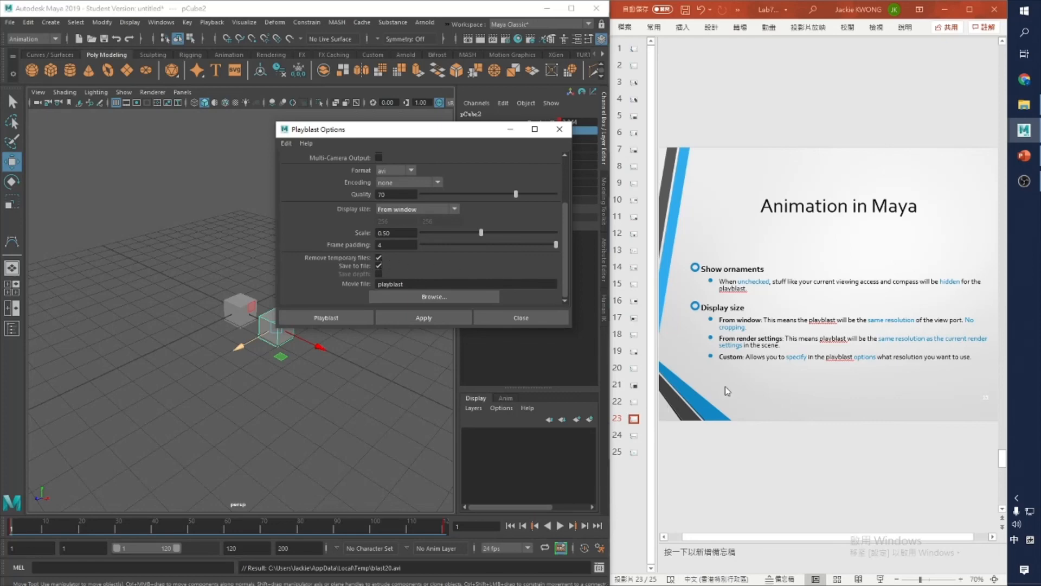
# - Advance to the slide on scale and save to file, and look at the playblast's movie file browser without choosing a location
pyautogui.scroll(-1, 728, 389)
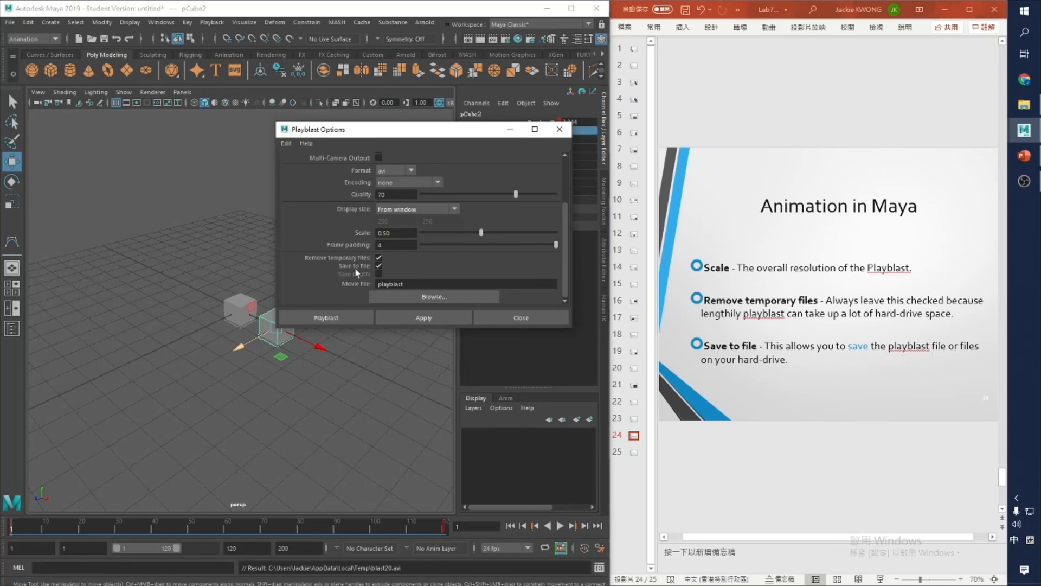
pyautogui.click(396, 298)
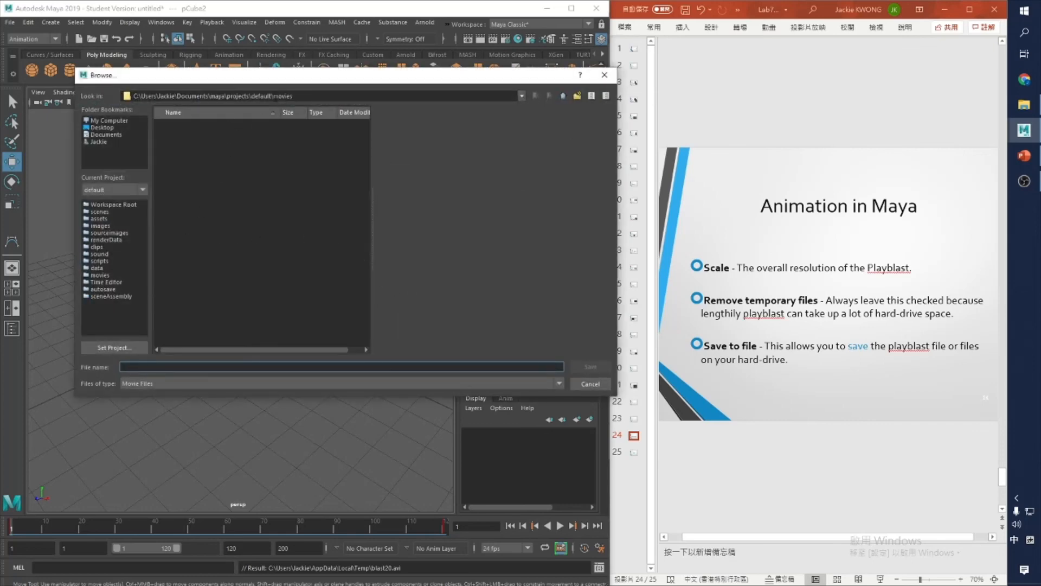
pyautogui.click(587, 383)
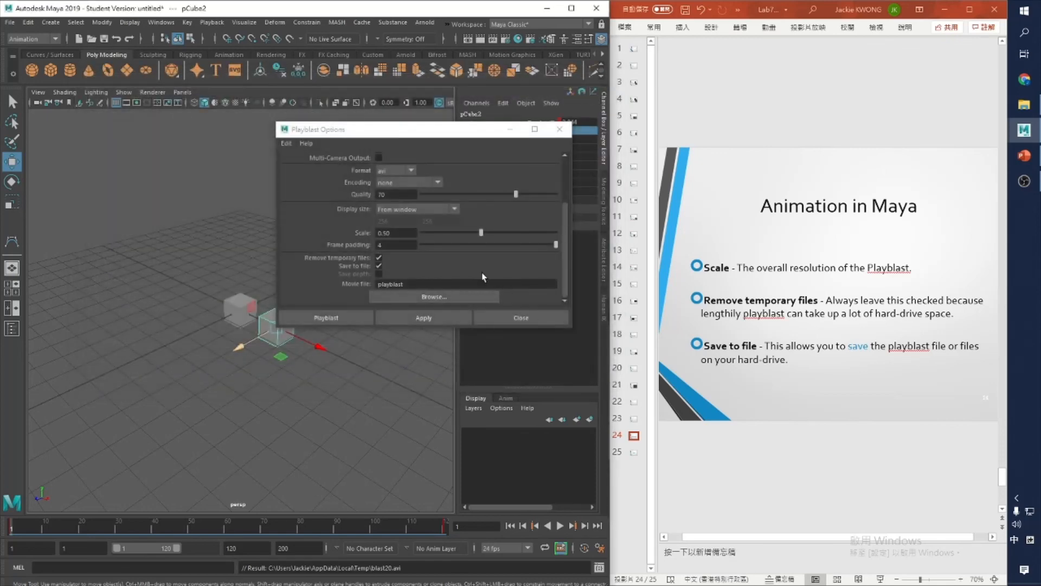
# - Create the playblast with the current options and replay the resulting movie in the video player
pyautogui.click(322, 324)
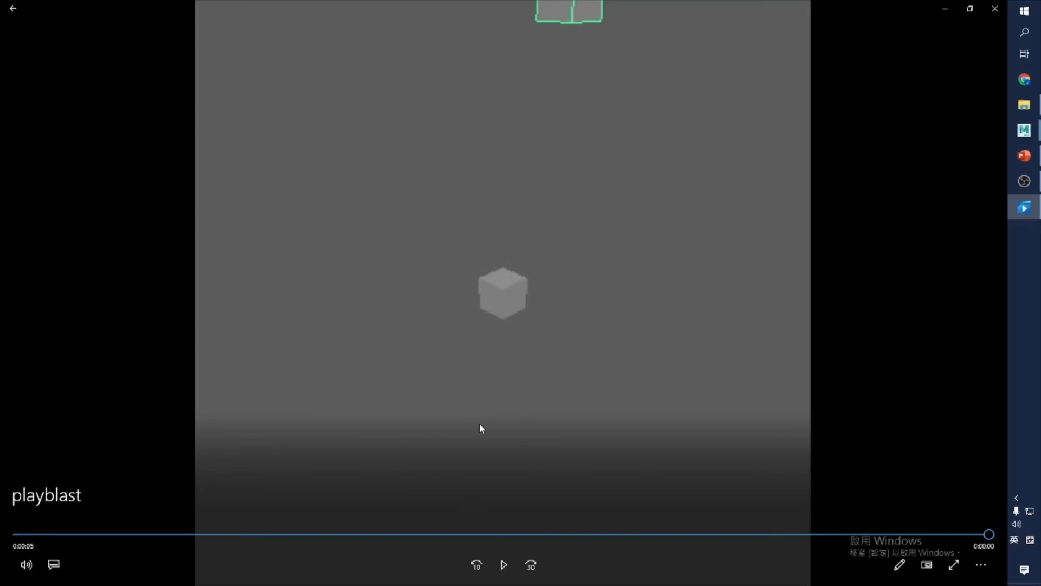
pyautogui.click(504, 565)
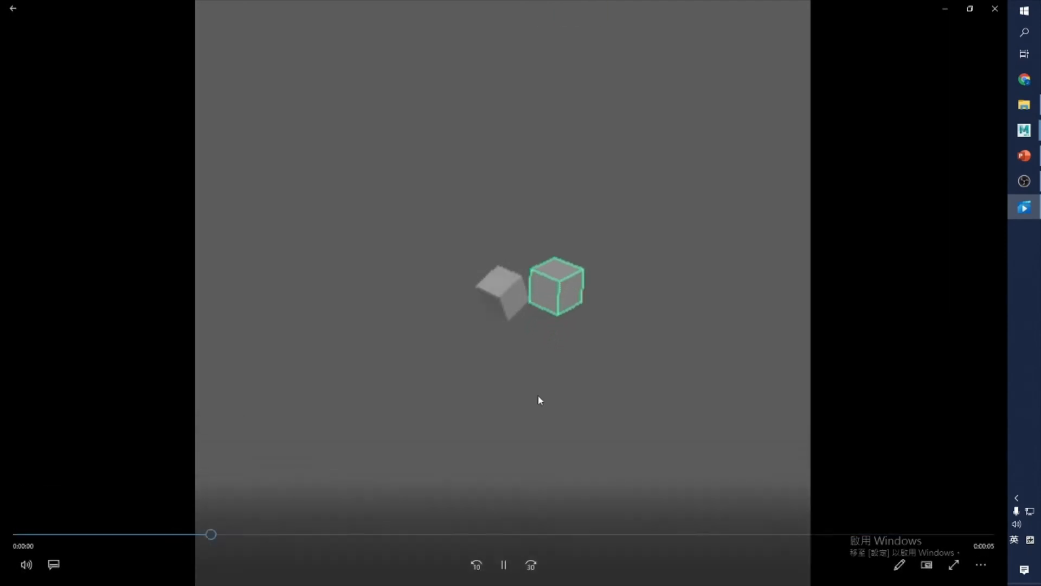